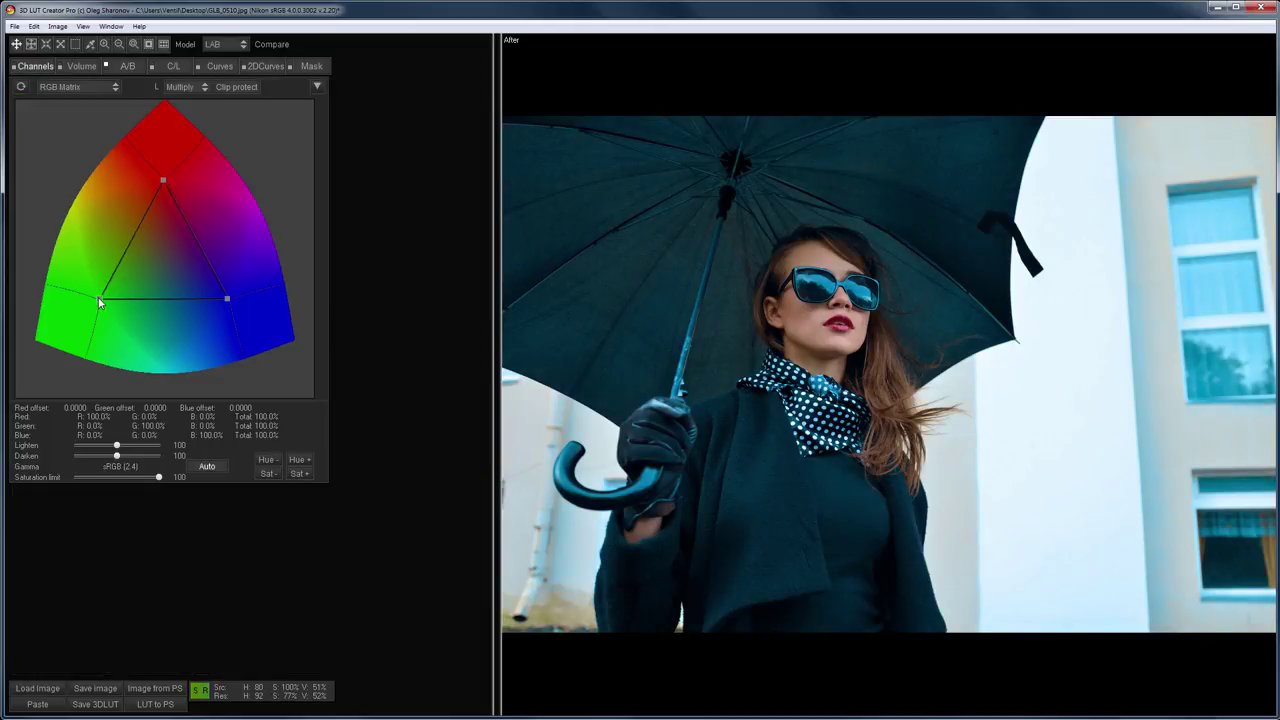
# Reshape the RGB Matrix triangle's corners to tint the umbrella photo teal
pyautogui.moveTo(100, 300); pyautogui.dragTo(89, 300)
pyautogui.moveTo(227, 298); pyautogui.dragTo(171, 303)
pyautogui.moveTo(163, 180); pyautogui.dragTo(169, 182)
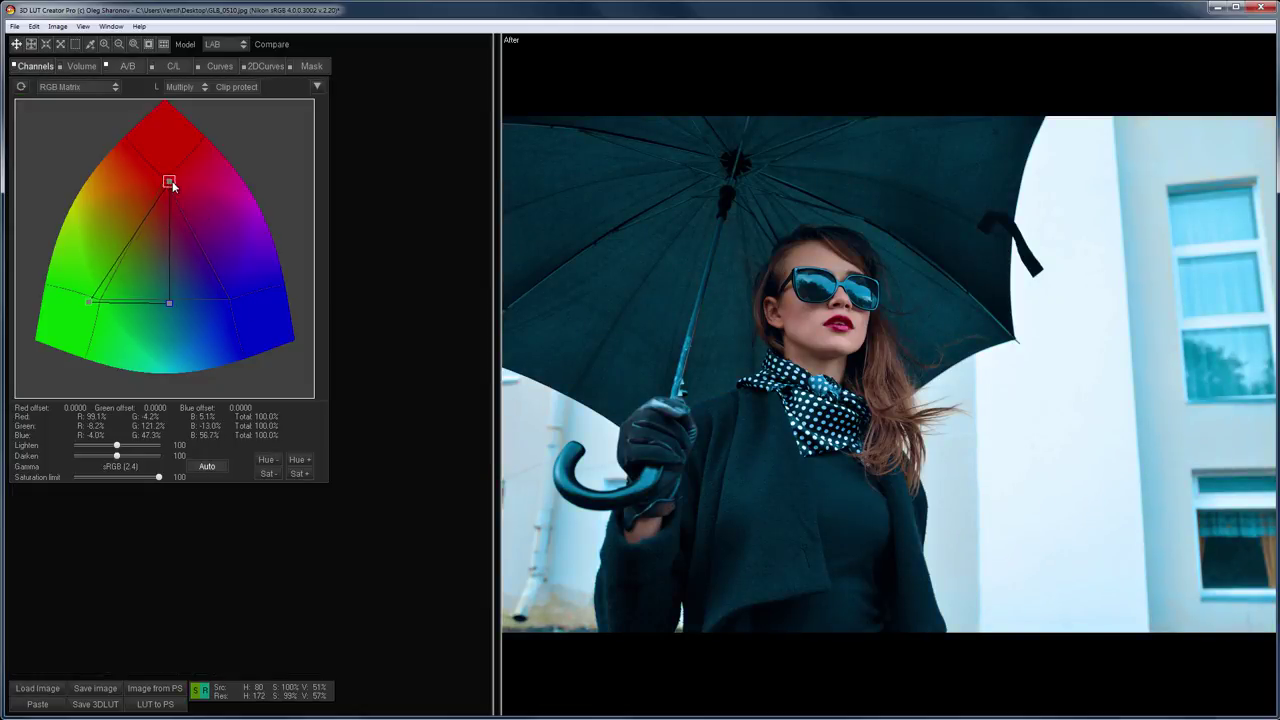
pyautogui.moveTo(168, 300); pyautogui.dragTo(154, 286)
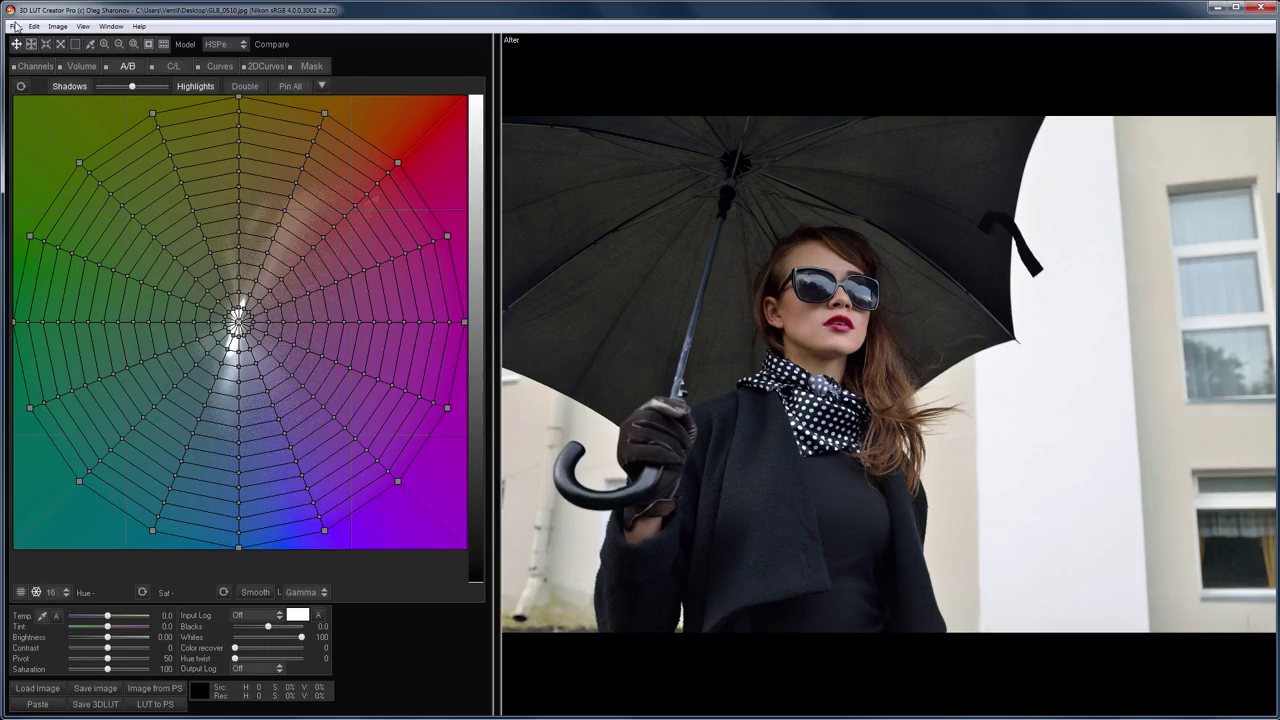
# In Preferences > Integration, choose Custom Adobe Photoshop (CC 2017) and save
pyautogui.click(14, 26)
pyautogui.click(100, 357)
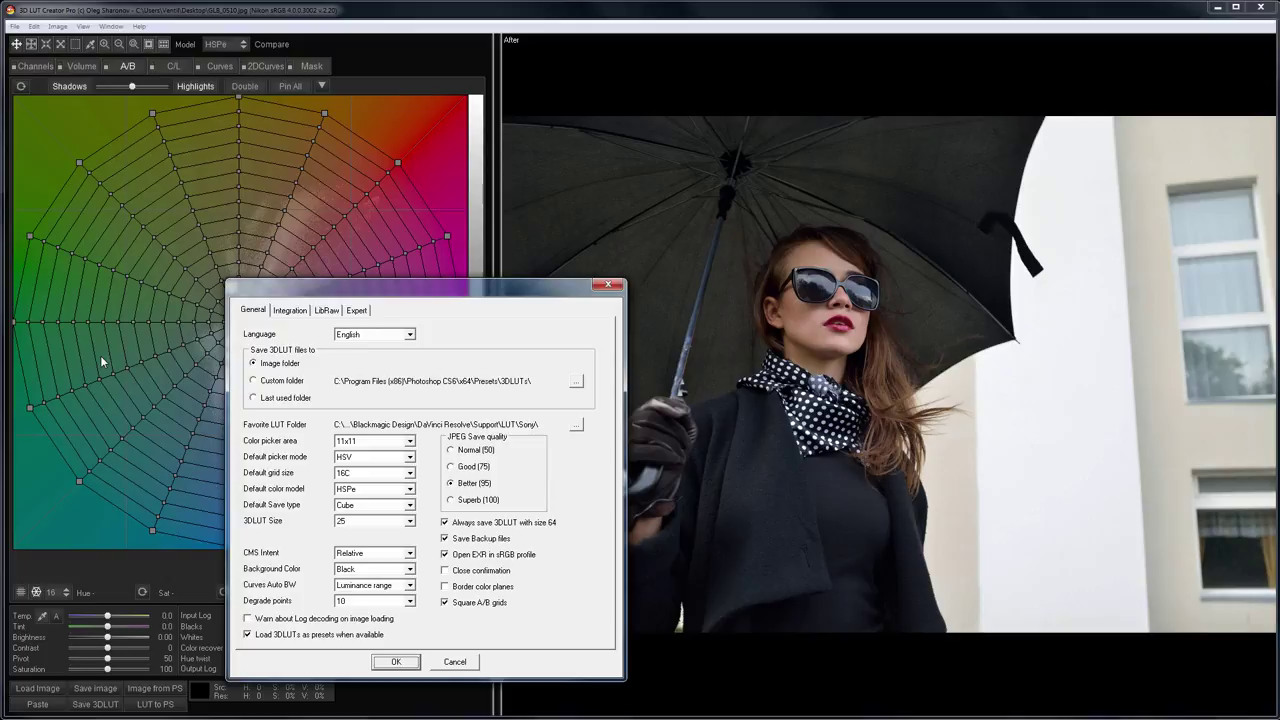
pyautogui.click(289, 310)
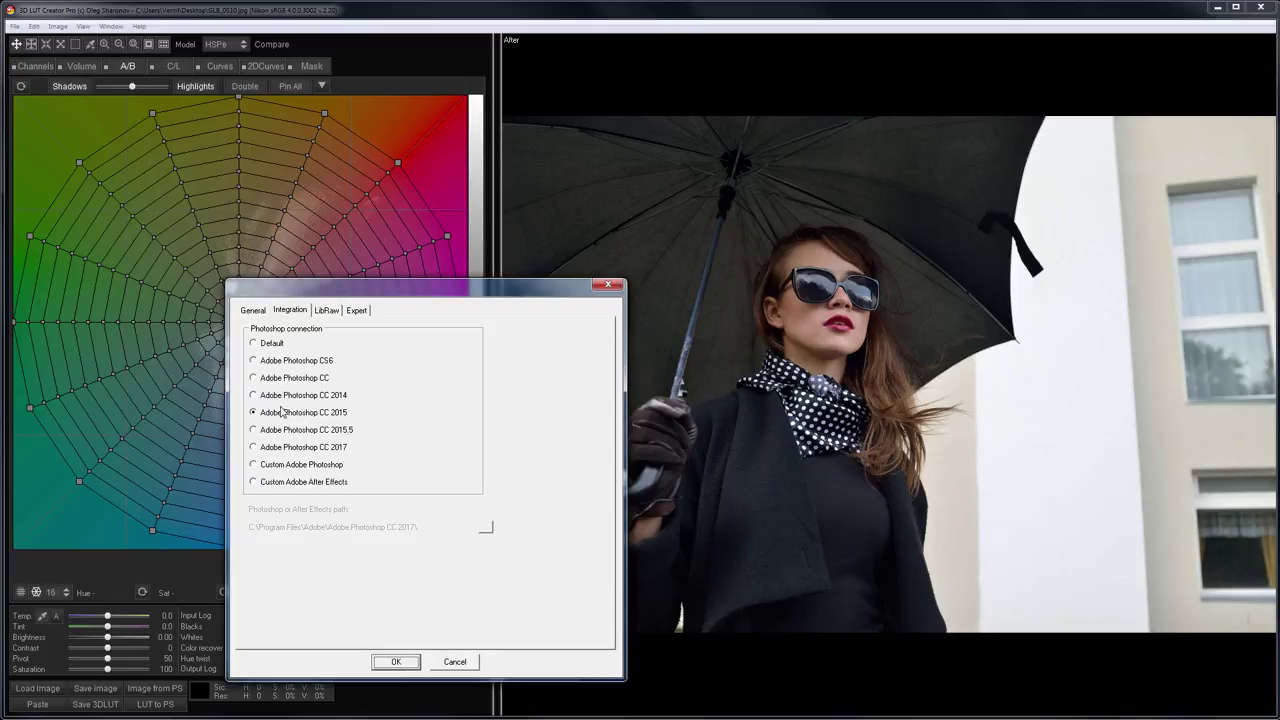
pyautogui.click(253, 466)
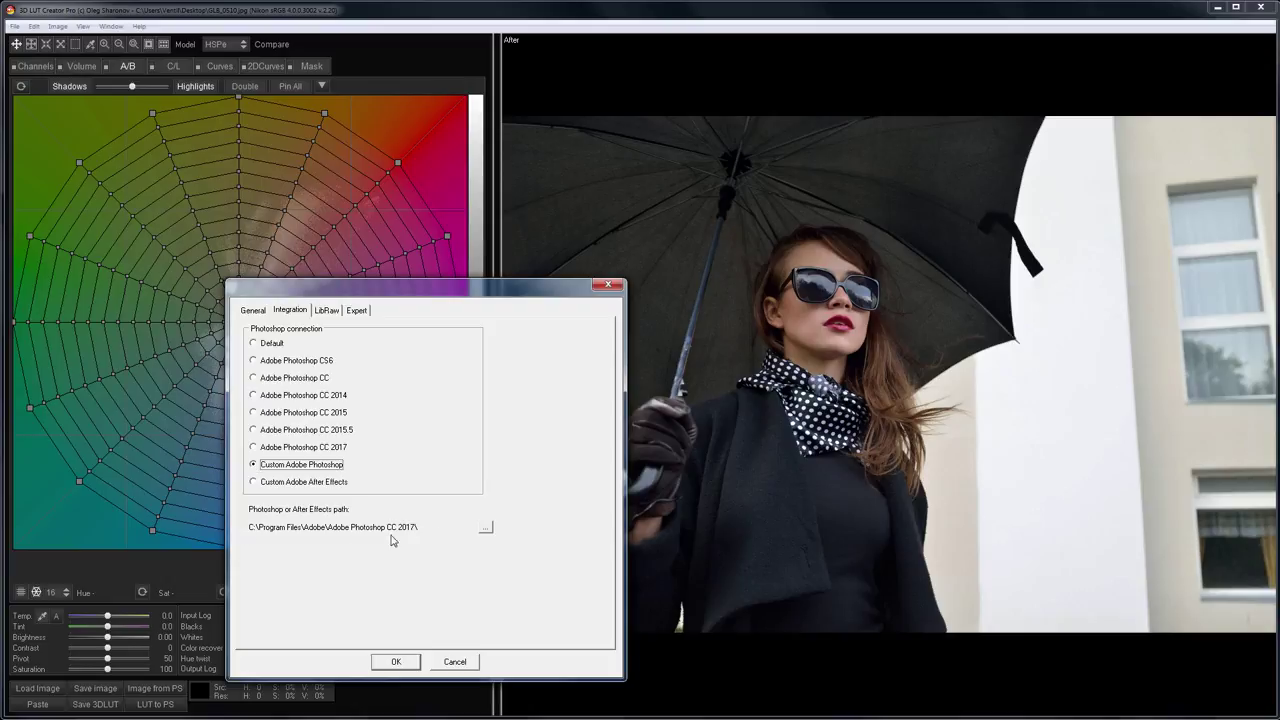
pyautogui.click(404, 662)
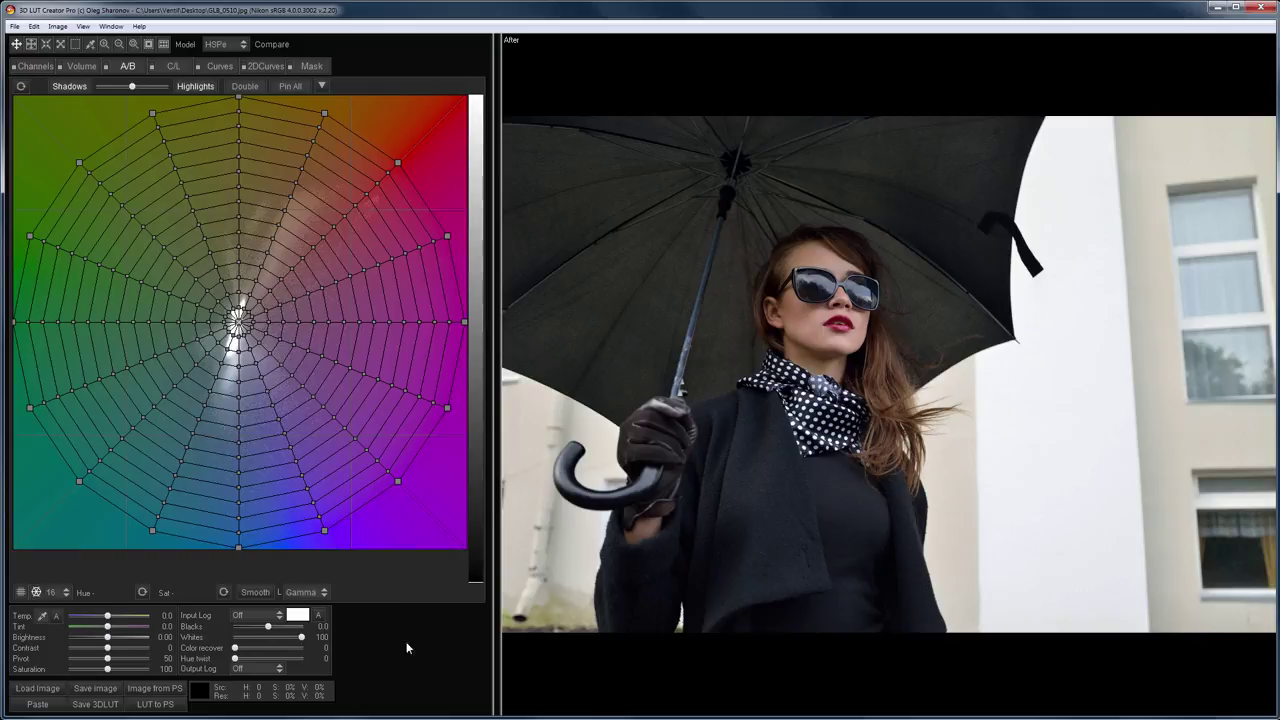
# Switch the colour model to LAB and drag the A/B wheel centre toward teal
pyautogui.click(220, 44)
pyautogui.click(233, 61)
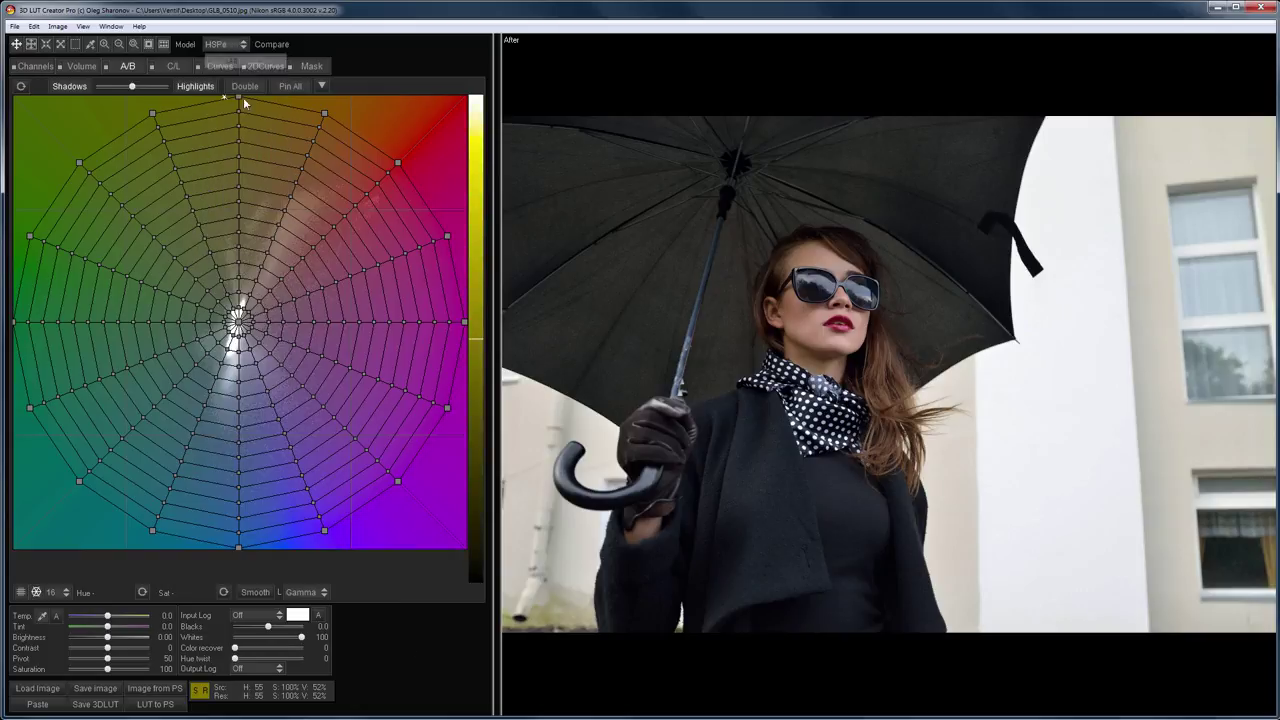
pyautogui.click(248, 334)
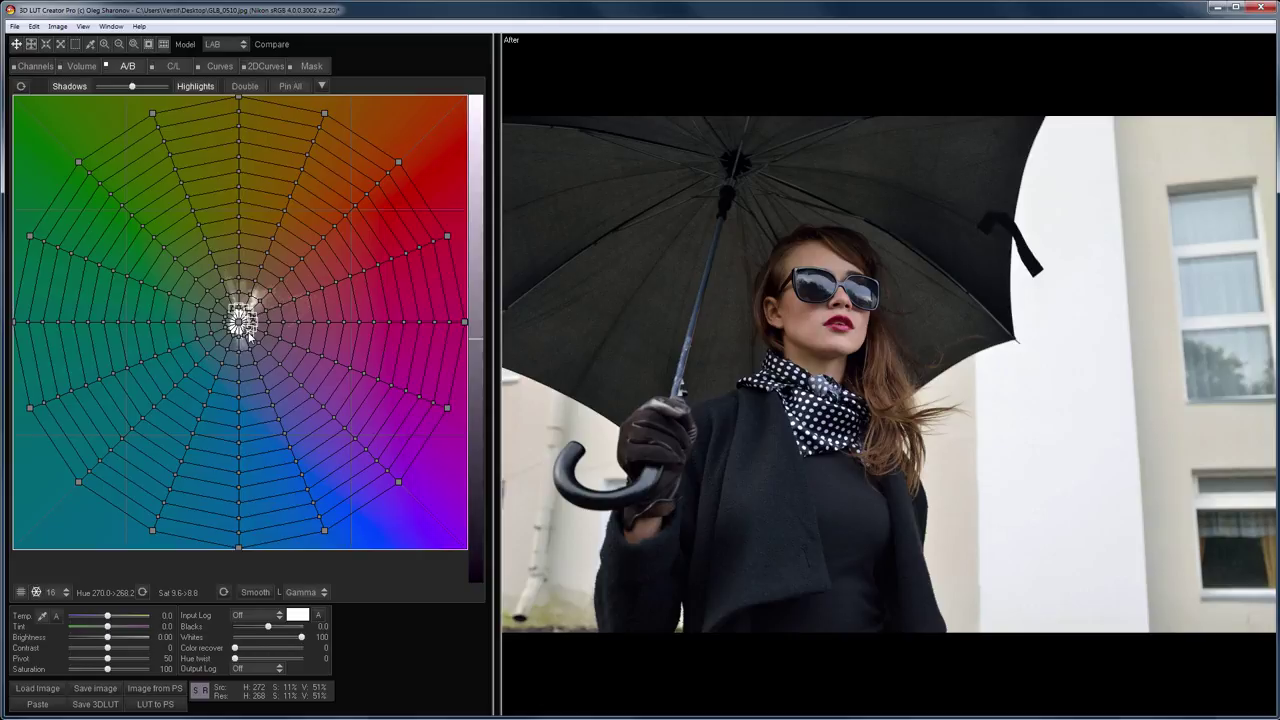
pyautogui.moveTo(240, 322); pyautogui.dragTo(219, 360)
# Move the green, blue and red RGB Matrix primaries to deepen the teal-cyan grade
pyautogui.click(41, 67)
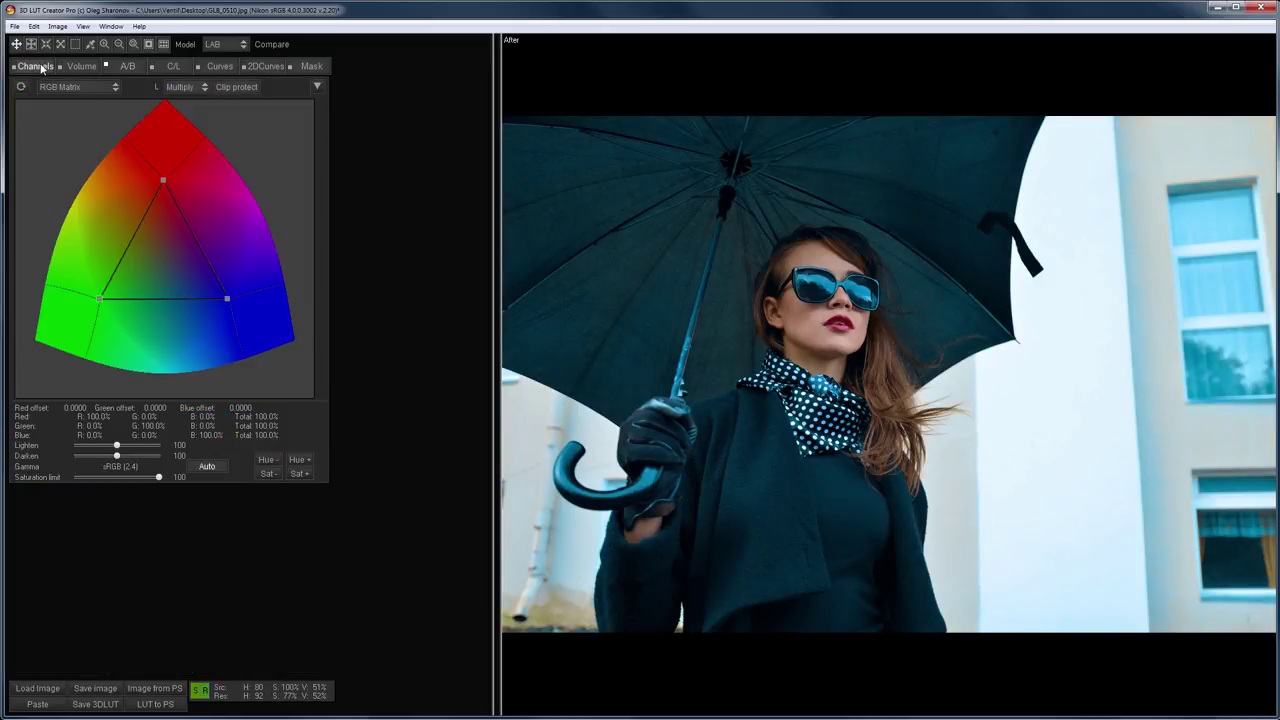
pyautogui.moveTo(100, 300); pyautogui.dragTo(89, 306)
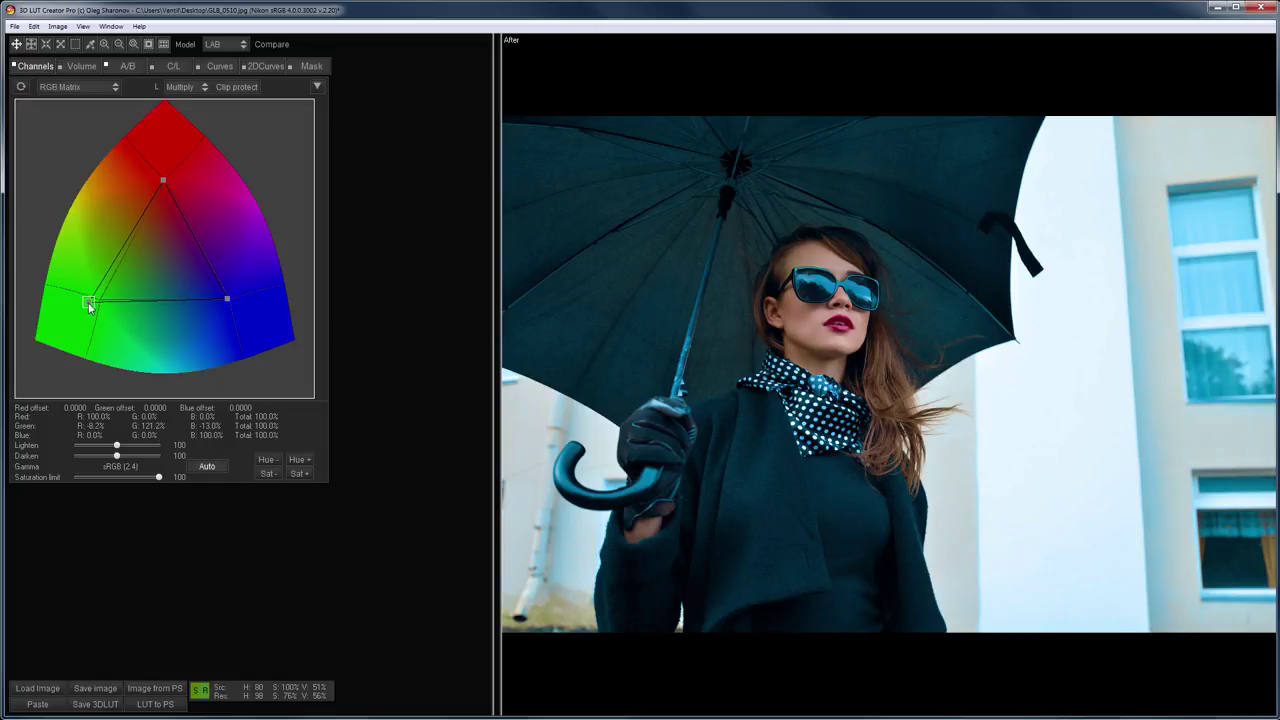
pyautogui.moveTo(226, 298); pyautogui.dragTo(172, 307)
pyautogui.moveTo(163, 180); pyautogui.dragTo(175, 182)
pyautogui.moveTo(168, 306)
pyautogui.mouseDown()
pyautogui.moveTo(155, 291)
pyautogui.moveTo(151, 319)
pyautogui.mouseUp()
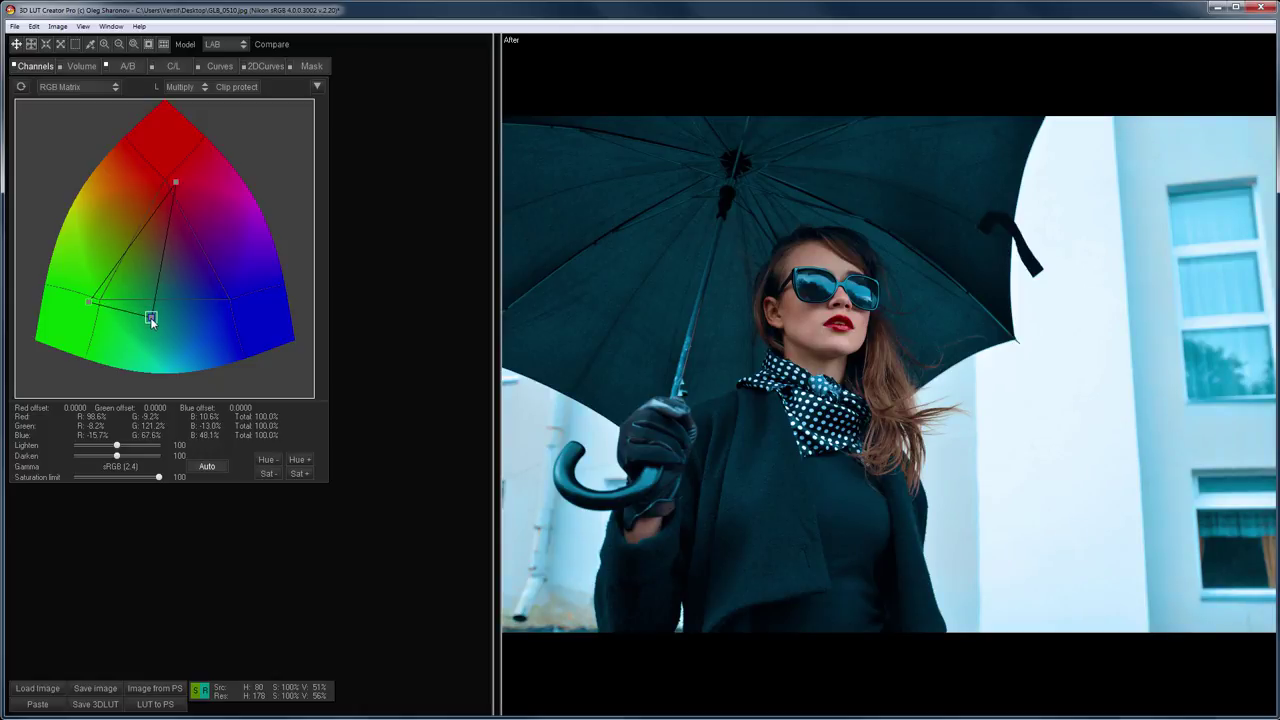
# Send the grade to Photoshop as a layer and toggle it to compare with the original
pyautogui.click(160, 703)
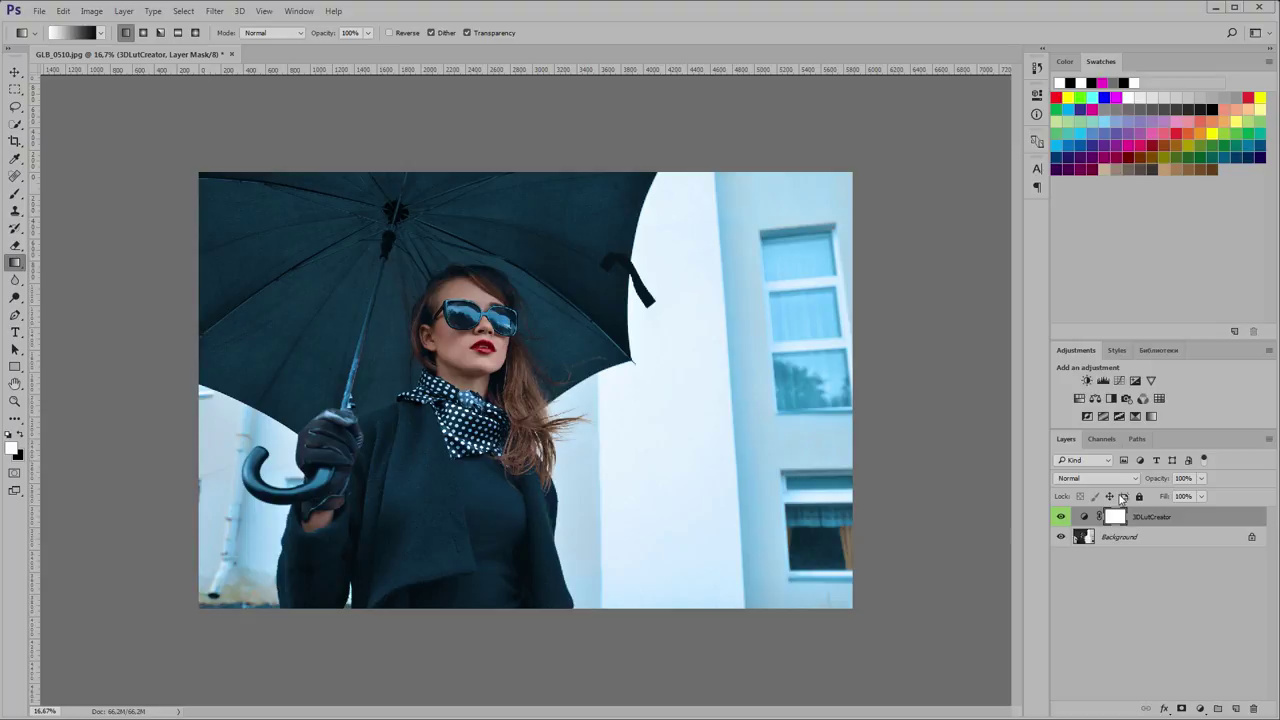
pyautogui.click(1061, 516)
pyautogui.click(1062, 516)
# Try the grade layer at Lighten, 36% opacity, then restore Normal at 100%
pyautogui.click(1110, 478)
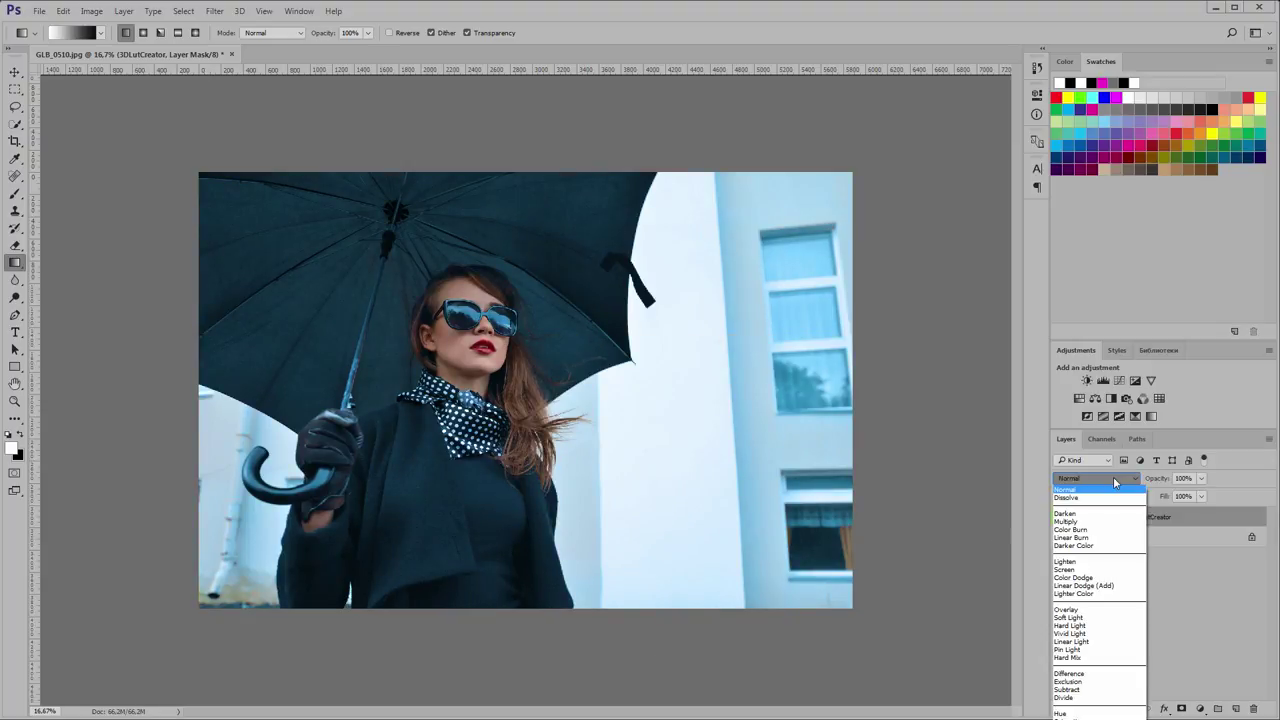
pyautogui.click(1097, 563)
pyautogui.click(1201, 478)
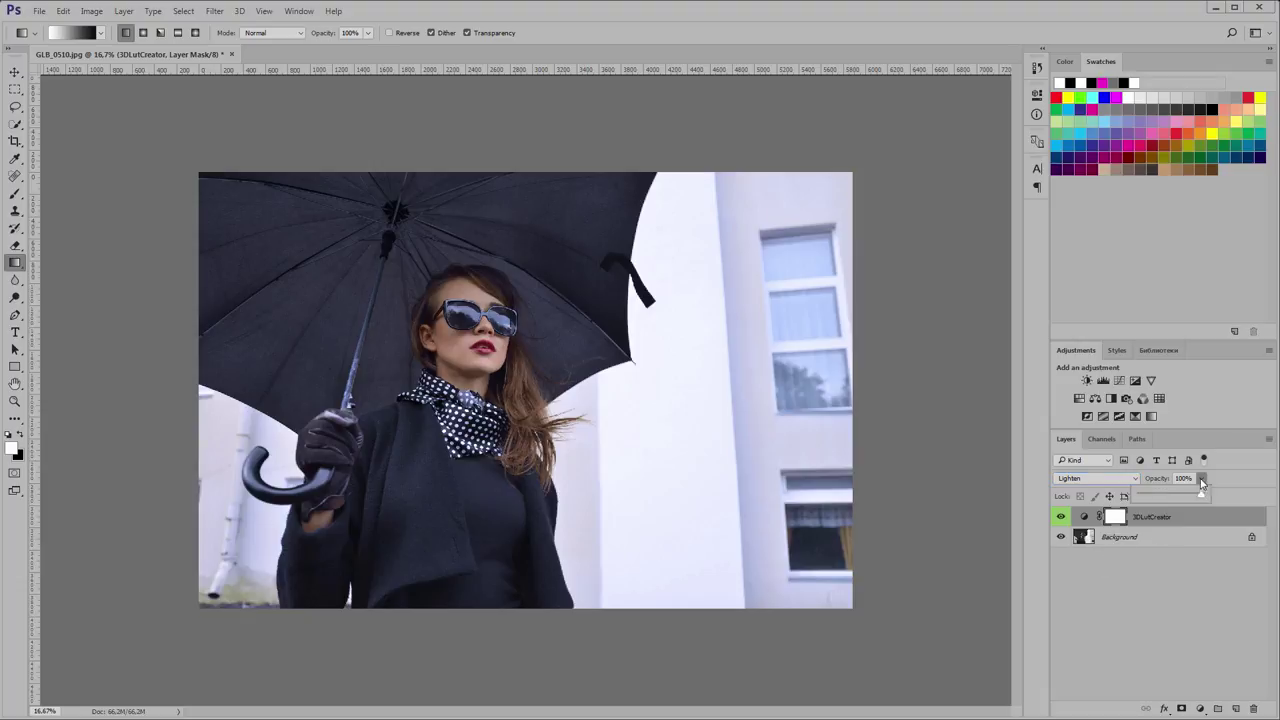
pyautogui.moveTo(1205, 495)
pyautogui.mouseDown()
pyautogui.moveTo(1165, 502)
pyautogui.moveTo(1212, 502)
pyautogui.mouseUp()
pyautogui.click(1100, 478)
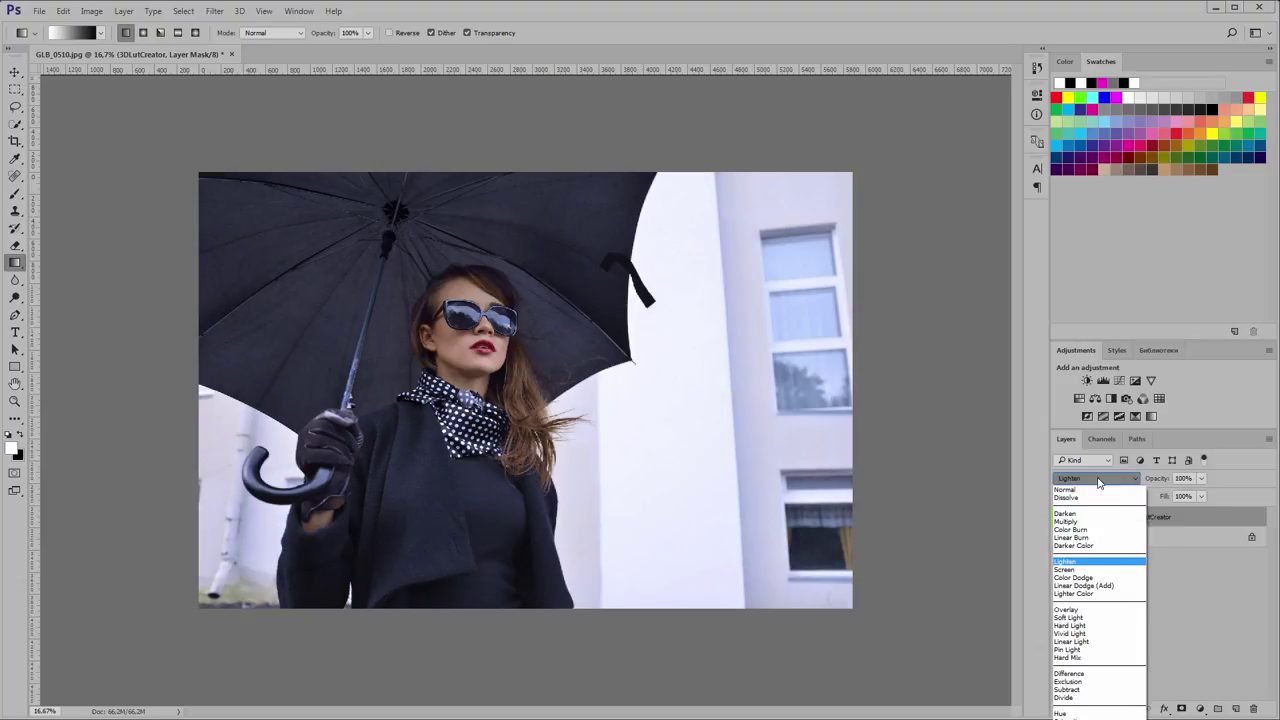
pyautogui.click(1093, 488)
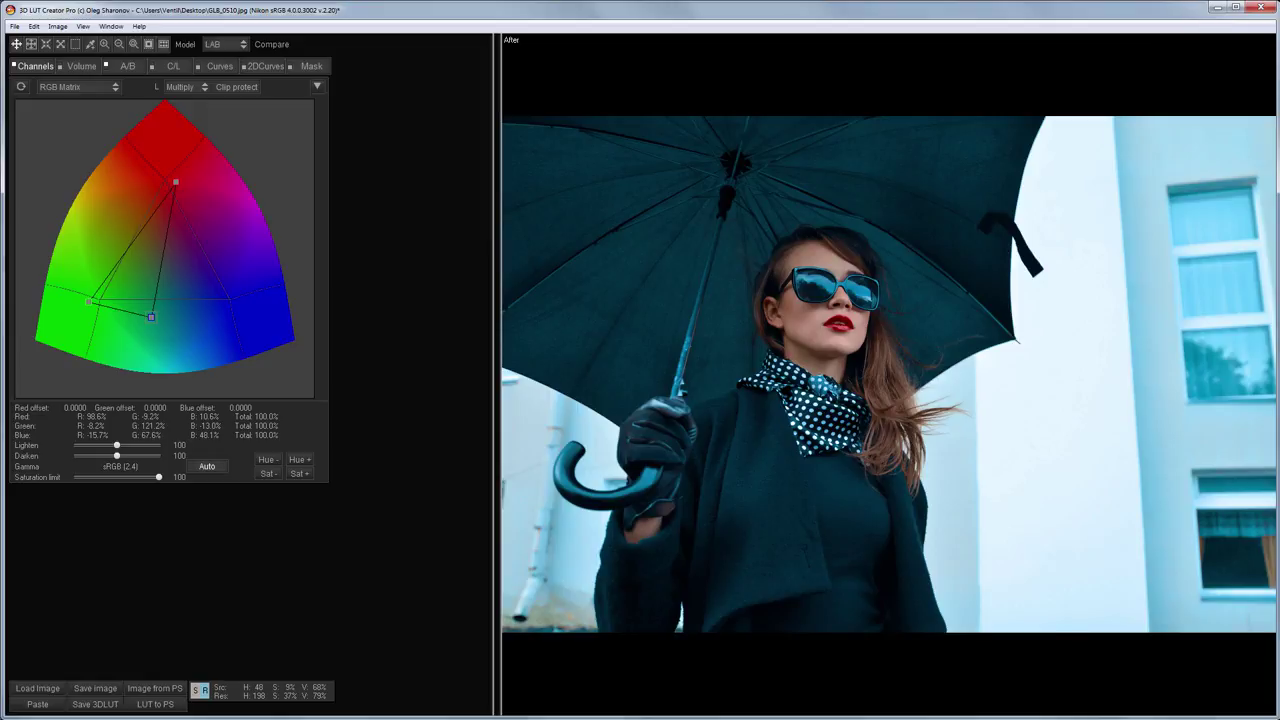
# Check the grade layer in Photoshop, then load the current Photoshop image into 3D LUT Creator
pyautogui.click(158, 704)
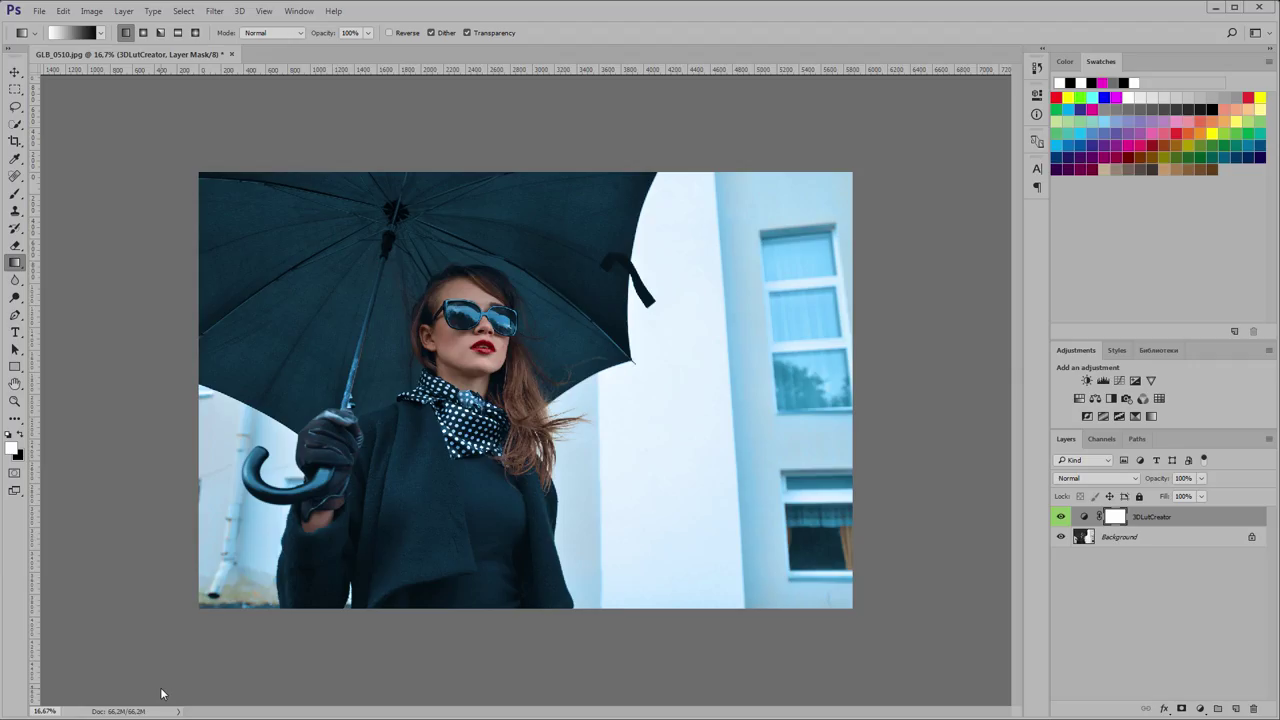
pyautogui.hotkey('alt', 'Tab')
pyautogui.click(155, 688)
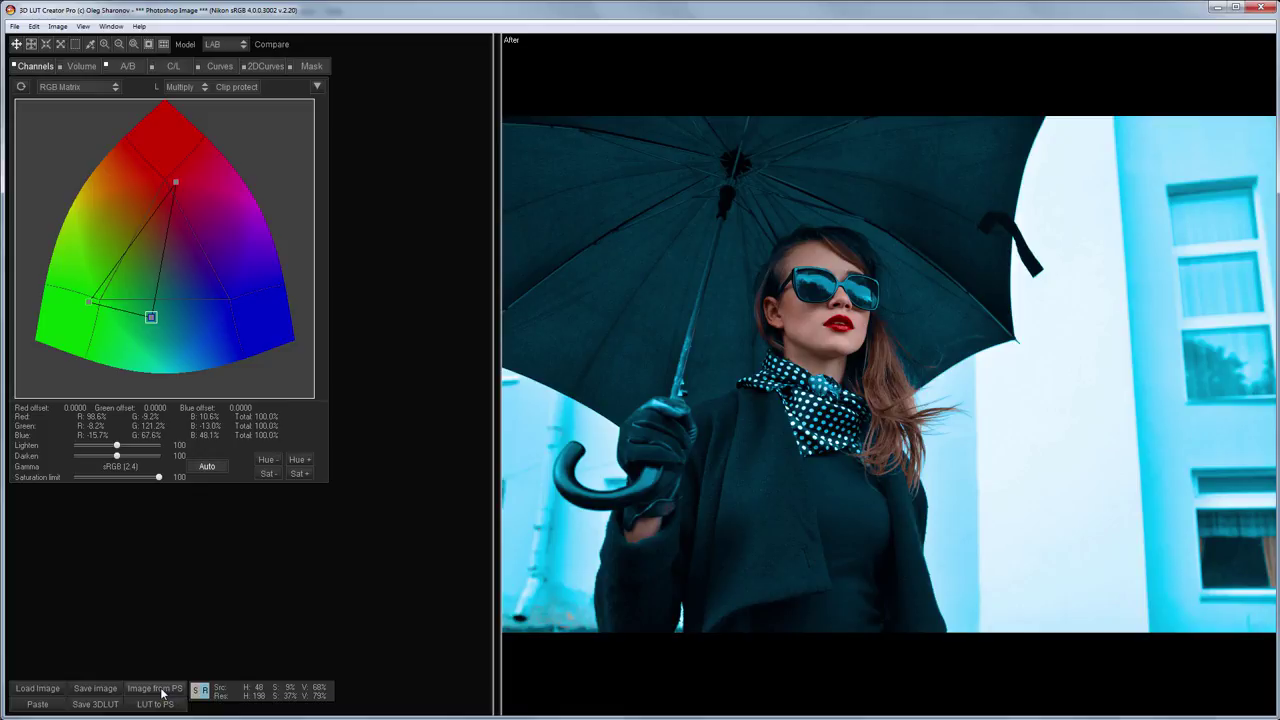
# Reset the grade and set Brightness to 0.80 and Contrast to about 32 on the A/B tab
pyautogui.hotkey('ctrl', 'n')
pyautogui.press('Return')
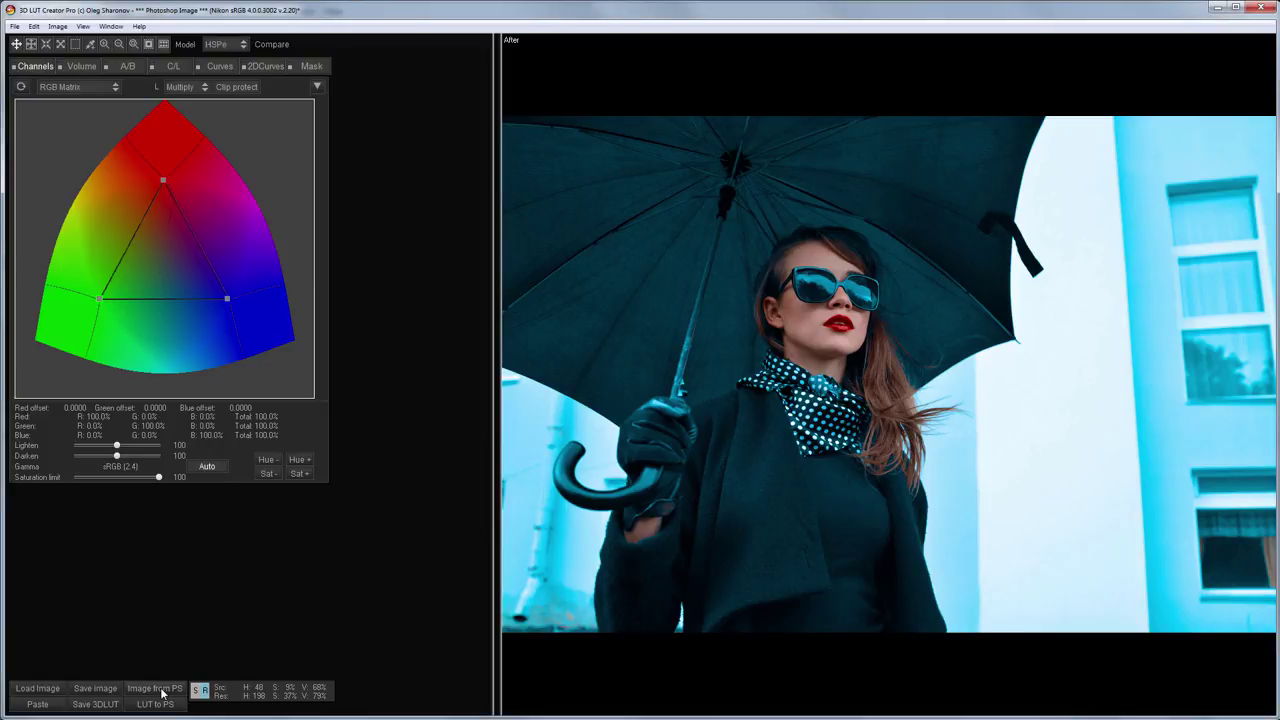
pyautogui.click(122, 69)
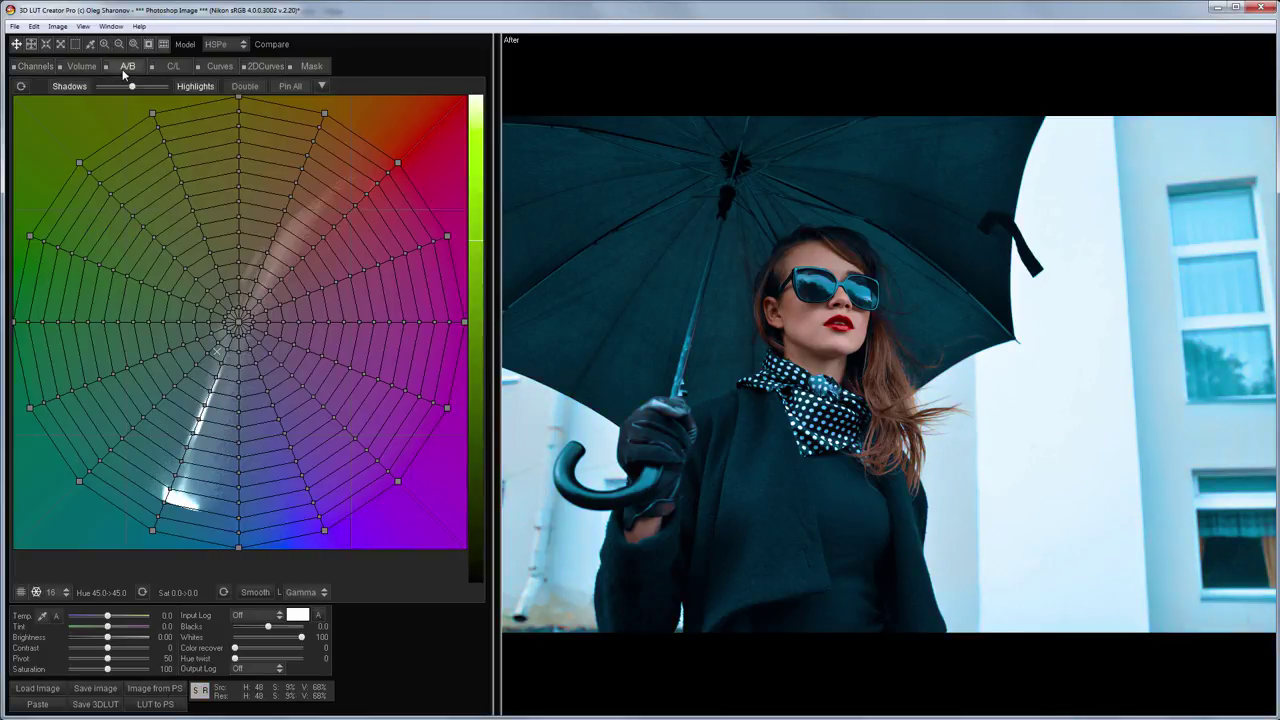
pyautogui.moveTo(107, 637); pyautogui.dragTo(125, 660)
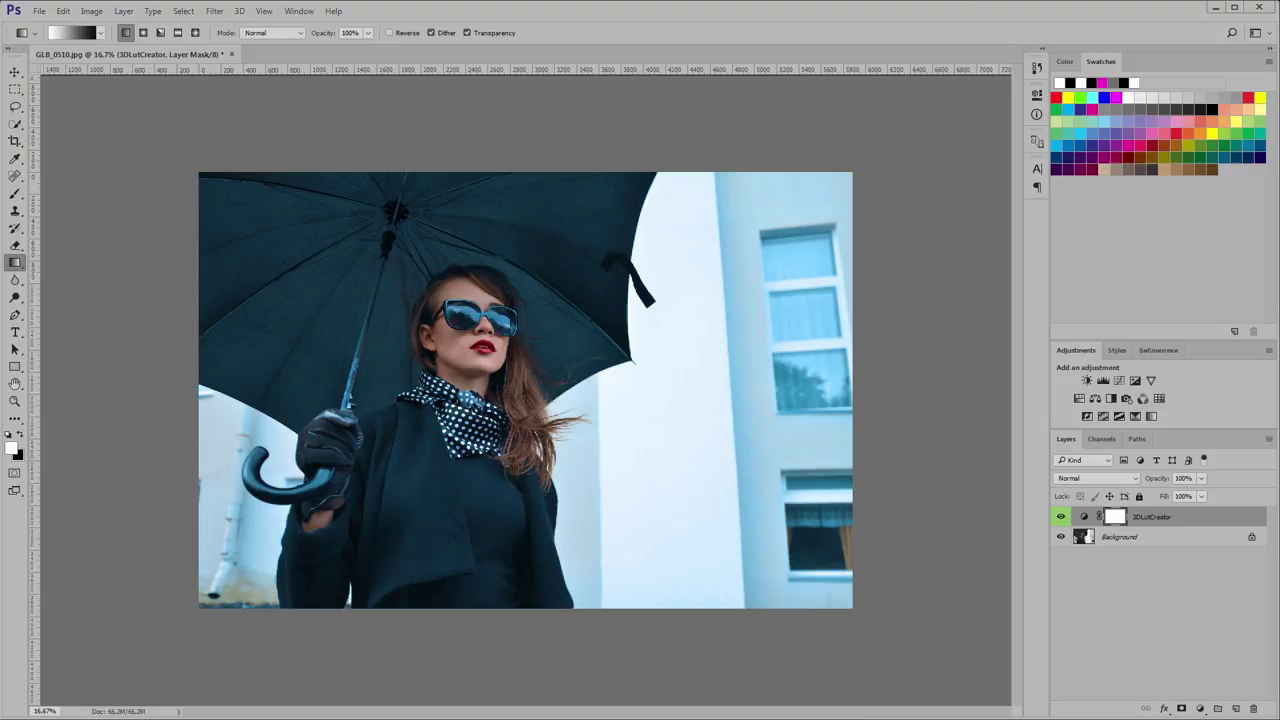
# Rename the first grade layer to '1', add a second 3DLutCreator layer above it, and compare
pyautogui.doubleClick(1150, 517)
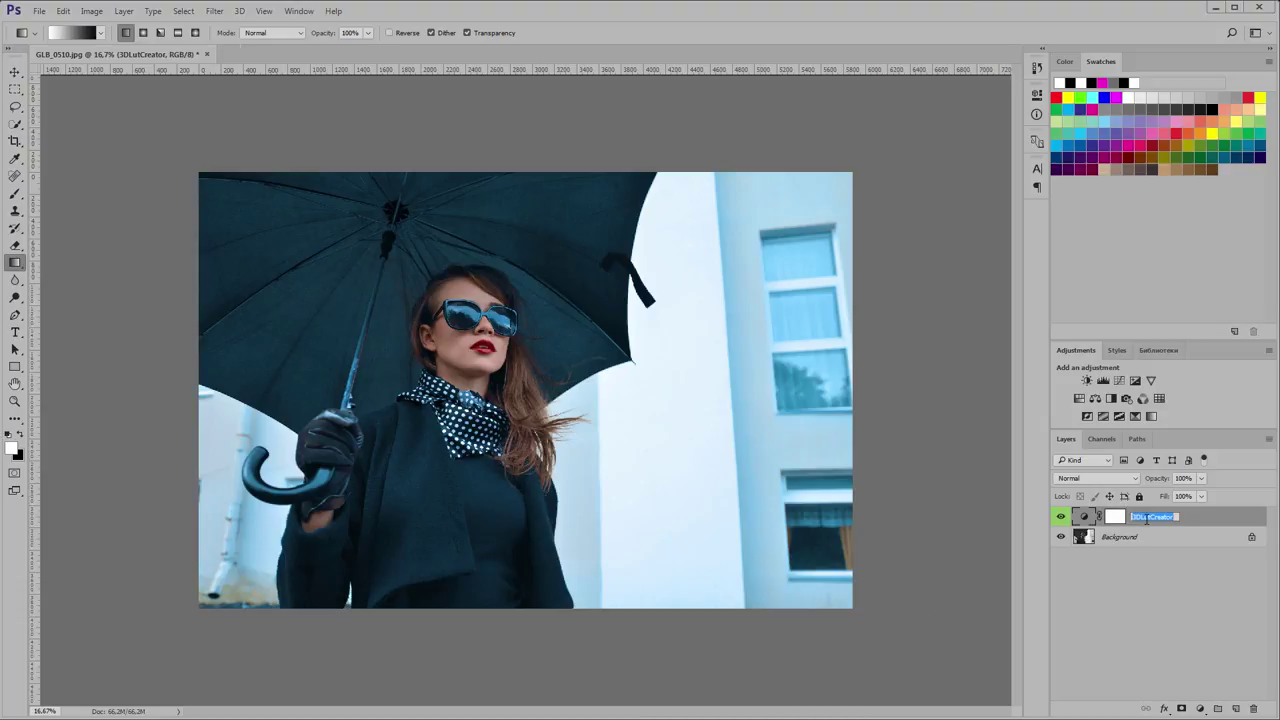
pyautogui.write('1')
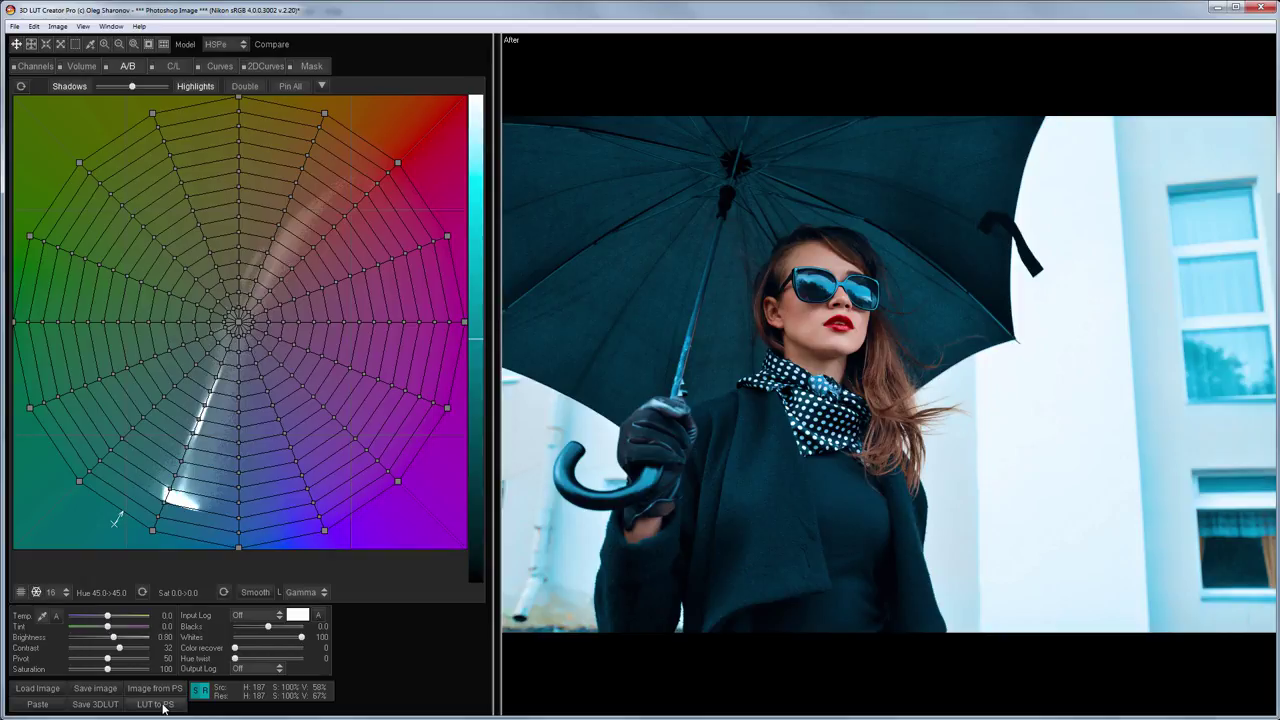
pyautogui.click(165, 708)
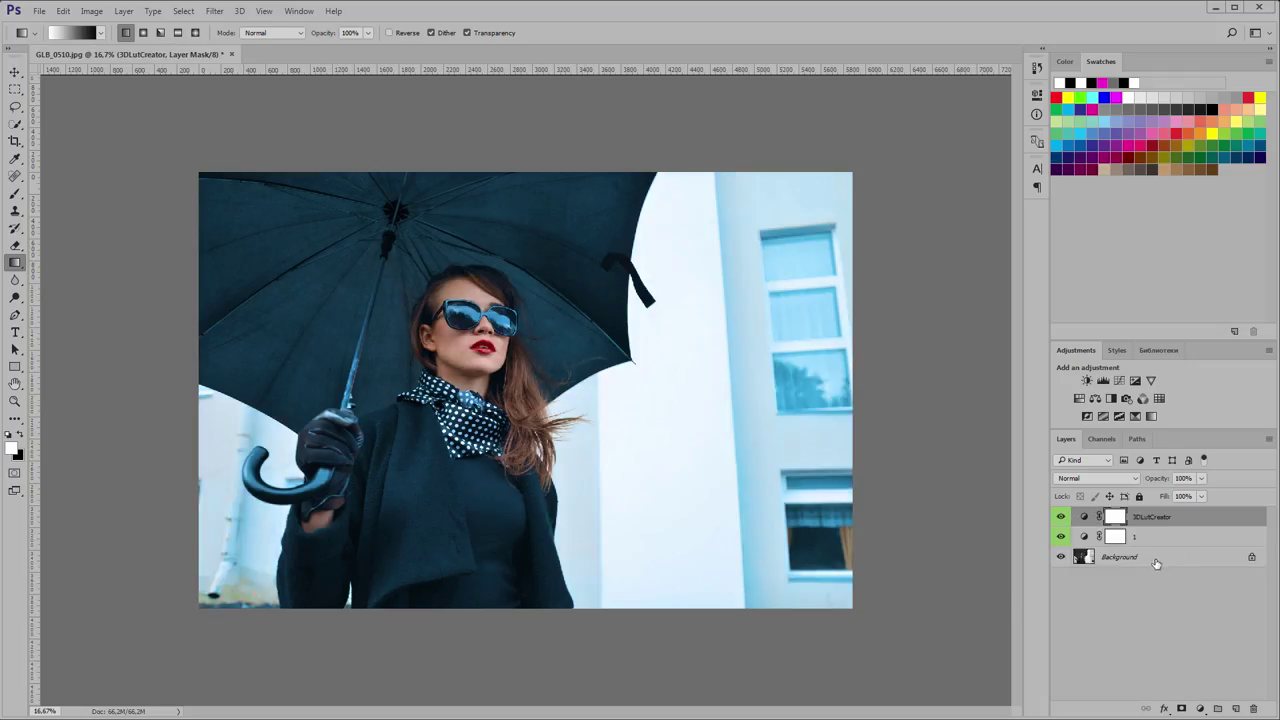
pyautogui.moveTo(1061, 516)
pyautogui.mouseDown()
pyautogui.moveTo(1058, 532)
pyautogui.moveTo(1060, 517)
pyautogui.mouseUp()
# Open the NIK_4866.psd portrait and compare its Background alone against the toning layers
pyautogui.moveTo(408, 558); pyautogui.dragTo(494, 57)
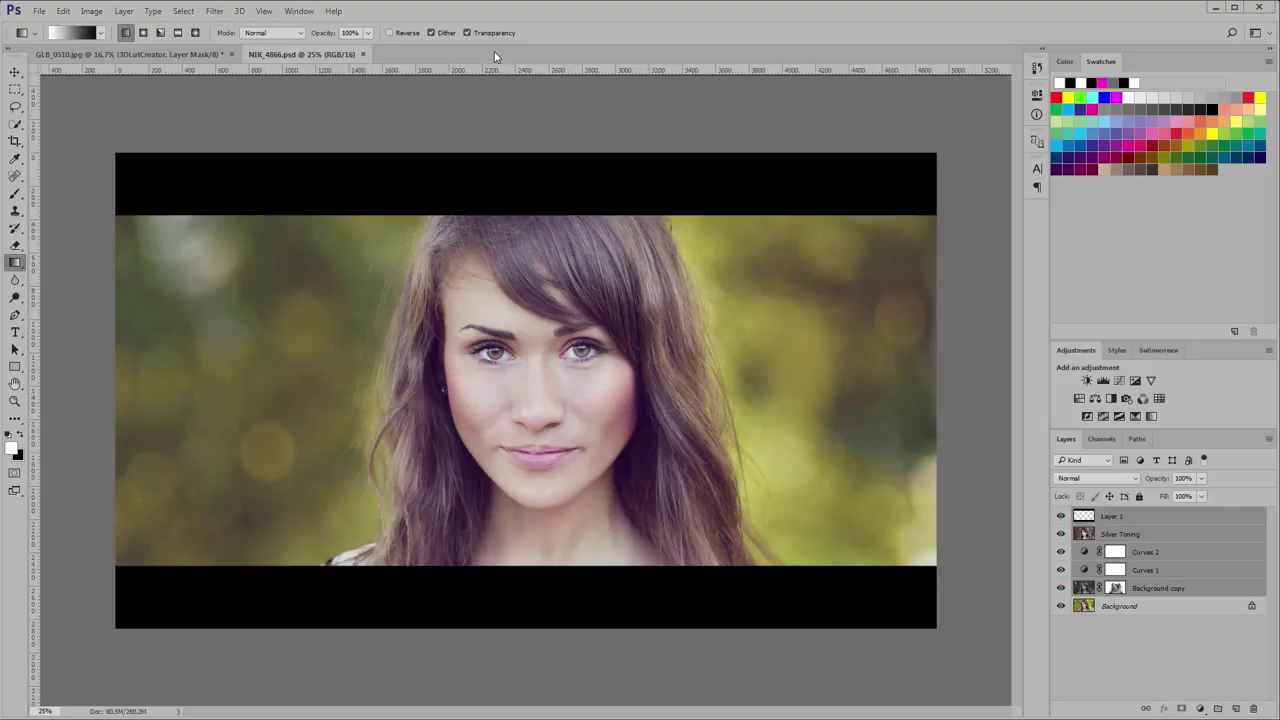
pyautogui.keyDown('alt'); pyautogui.click(1062, 606); pyautogui.keyUp('alt')
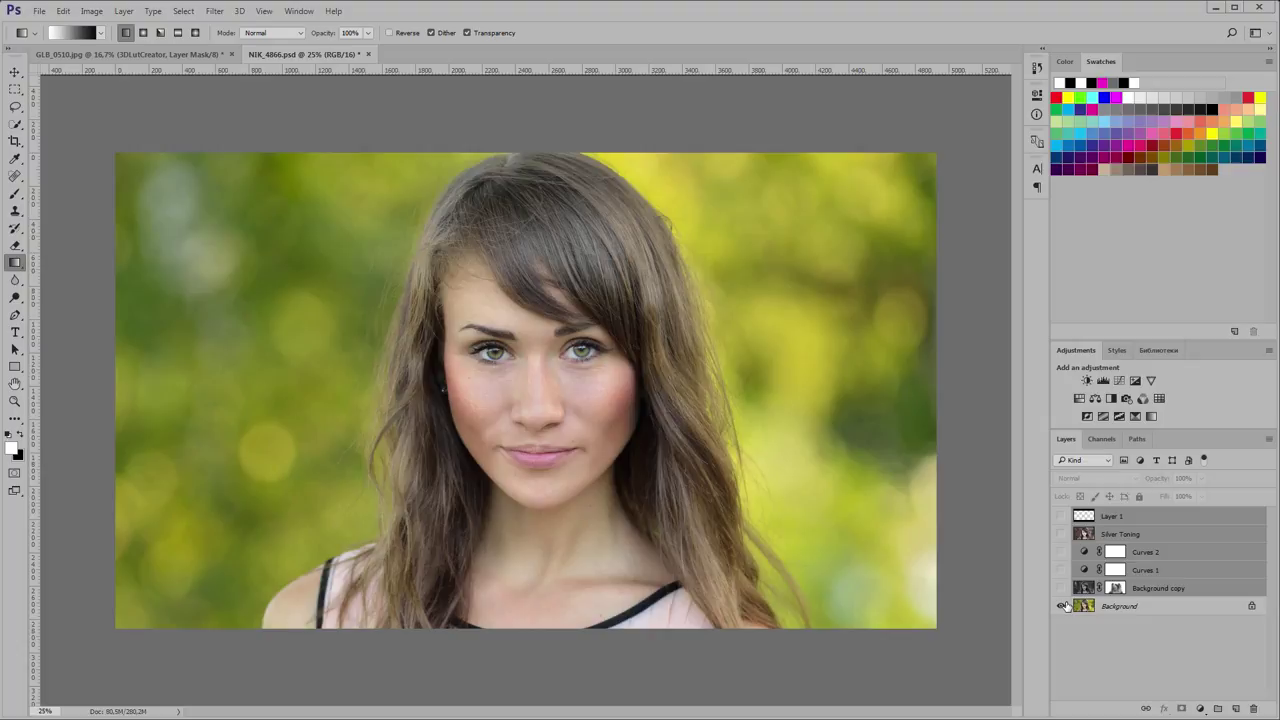
pyautogui.keyDown('alt'); pyautogui.click(1062, 606); pyautogui.keyUp('alt')
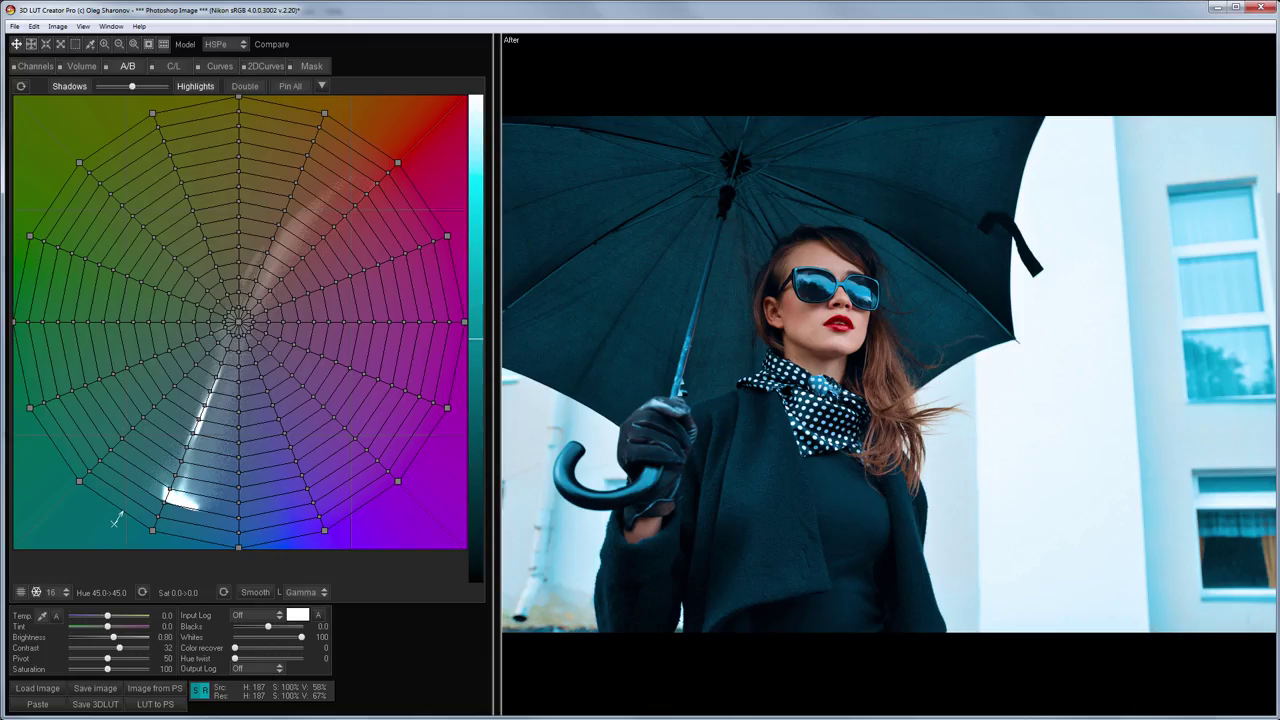
pyautogui.press('Return')
# Close NIK_4866.psd in Photoshop without saving
pyautogui.click(143, 697)
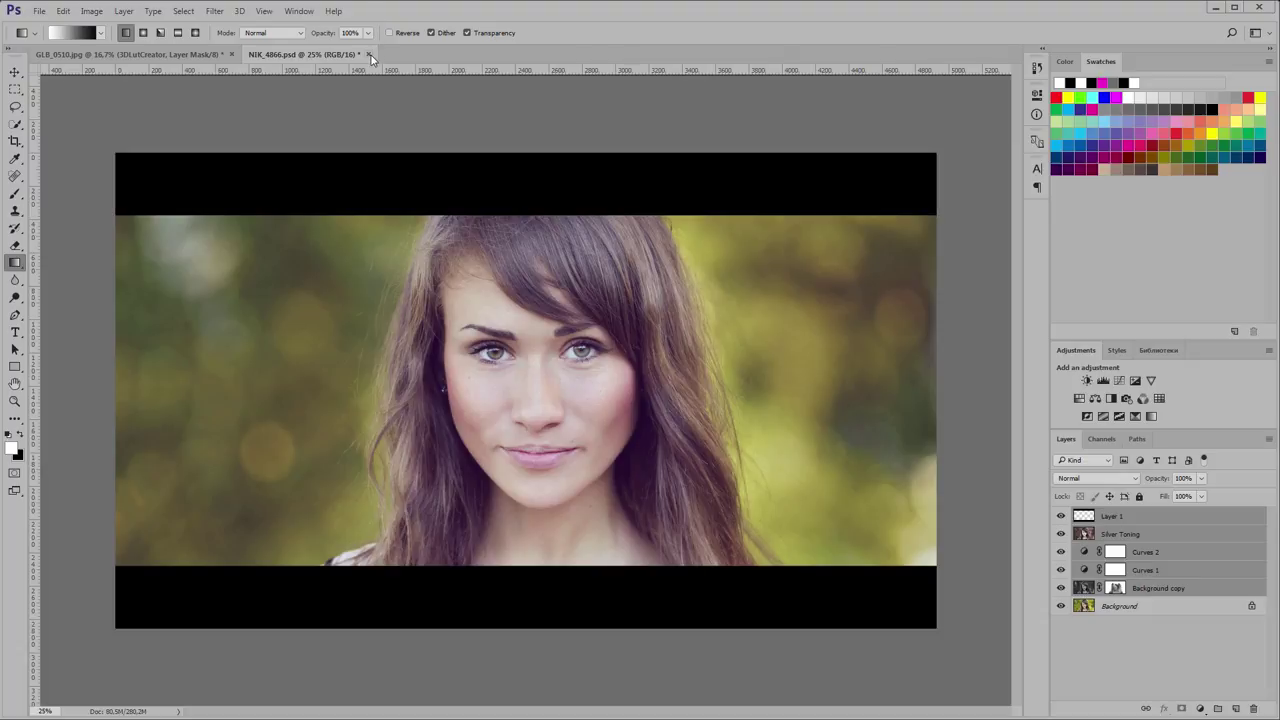
pyautogui.click(369, 55)
pyautogui.click(643, 279)
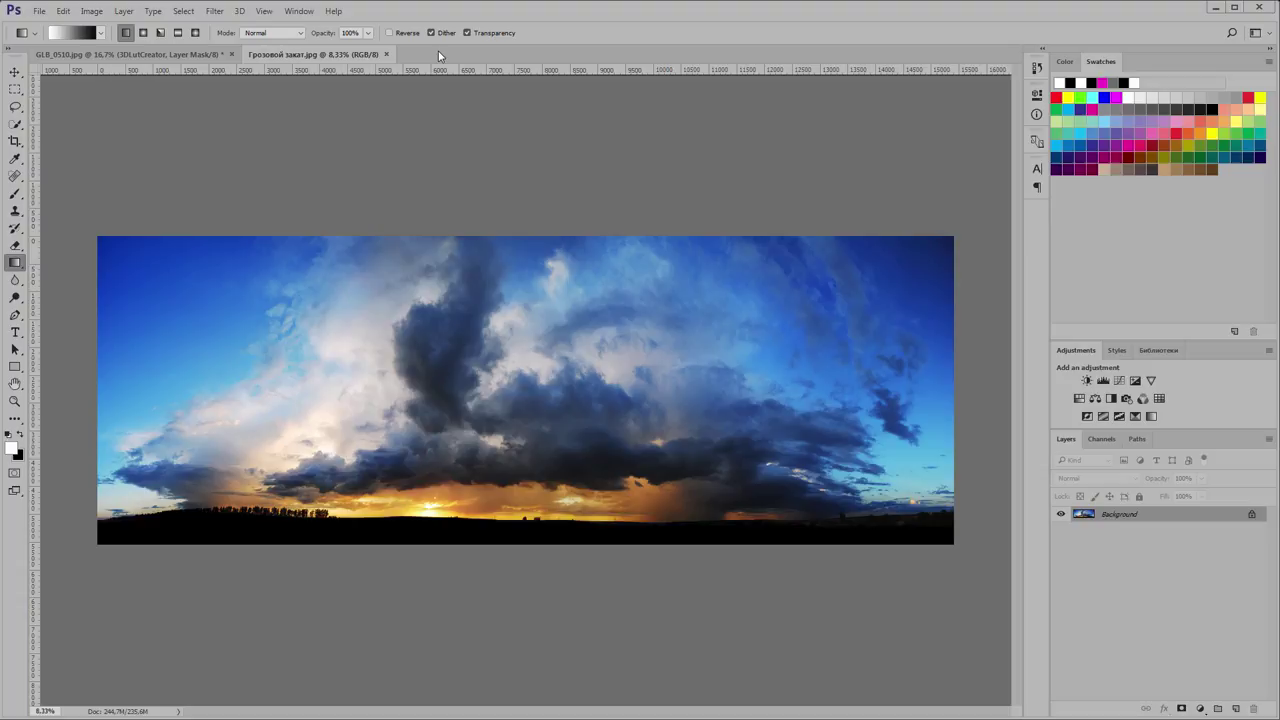
# Set the storm panorama's Image Size width to 3000 px, giving 3000 × 1080
pyautogui.click(89, 11)
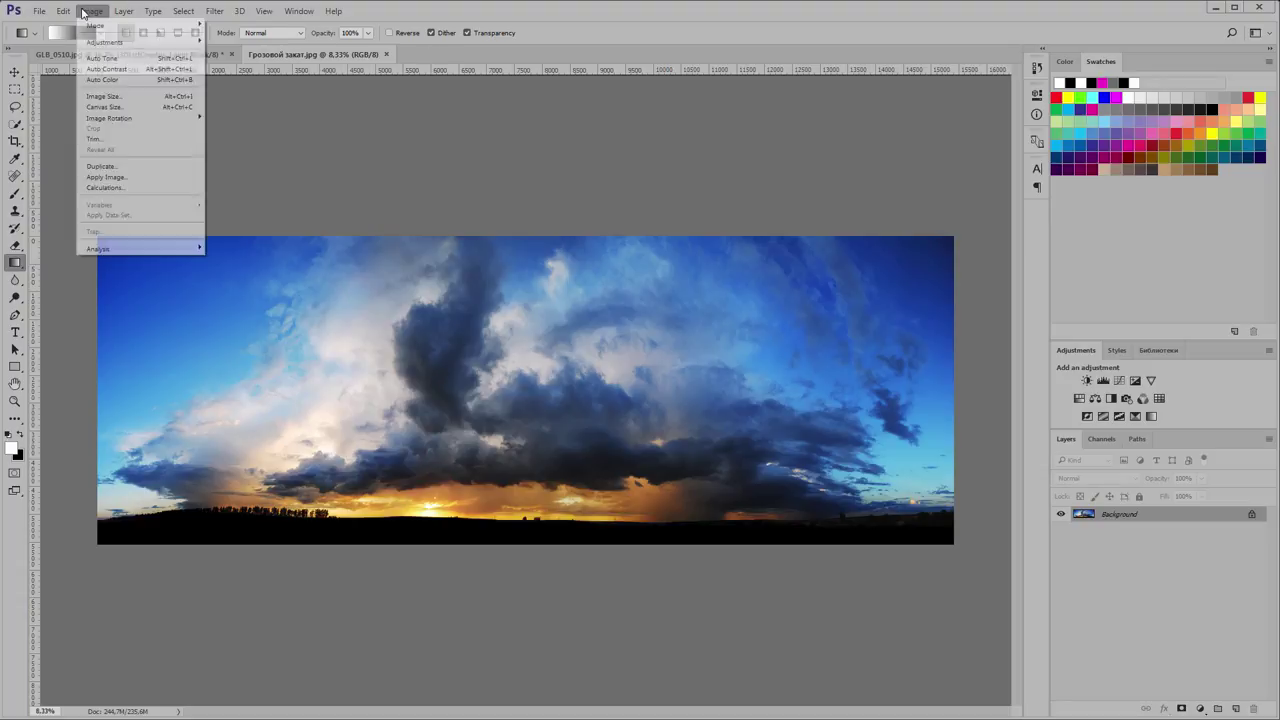
pyautogui.click(108, 97)
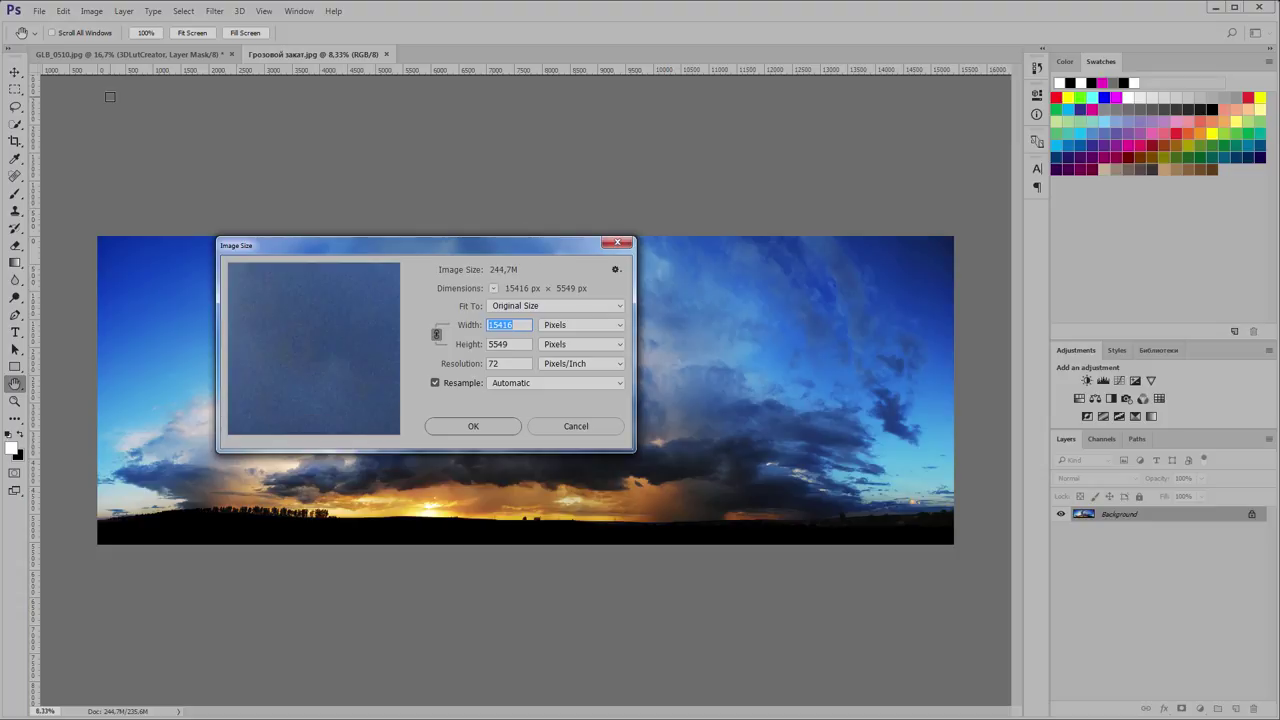
pyautogui.write('3000')
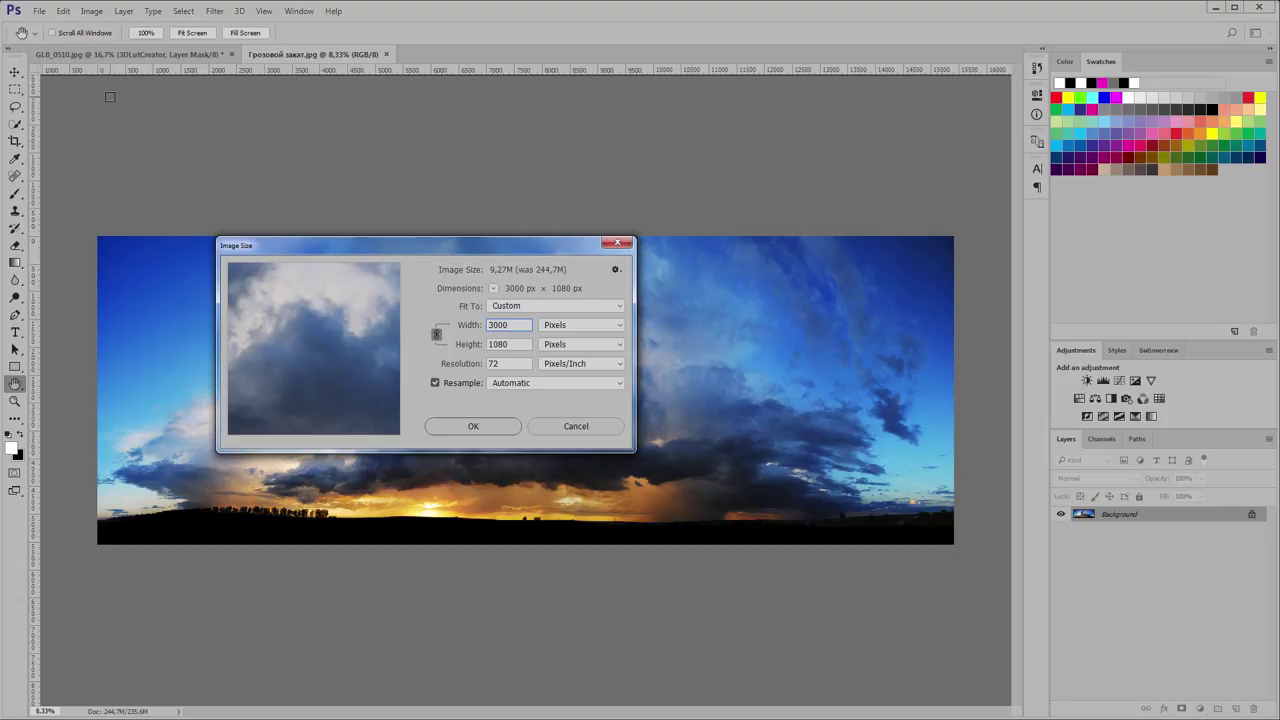
pyautogui.press('Return')
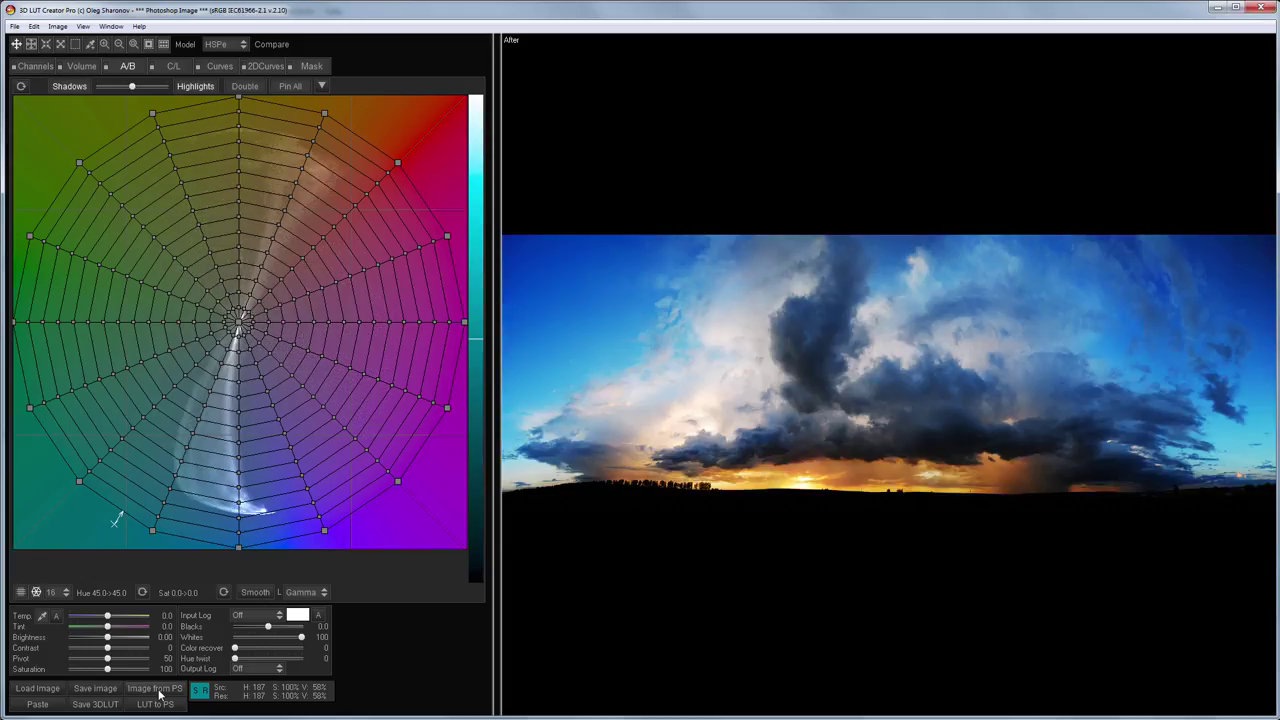
# Nudge an A/B grid point, raise and bend the Sat/Luma curve, and lower the Luma/Sat curve's right end
pyautogui.moveTo(152, 530); pyautogui.dragTo(210, 548)
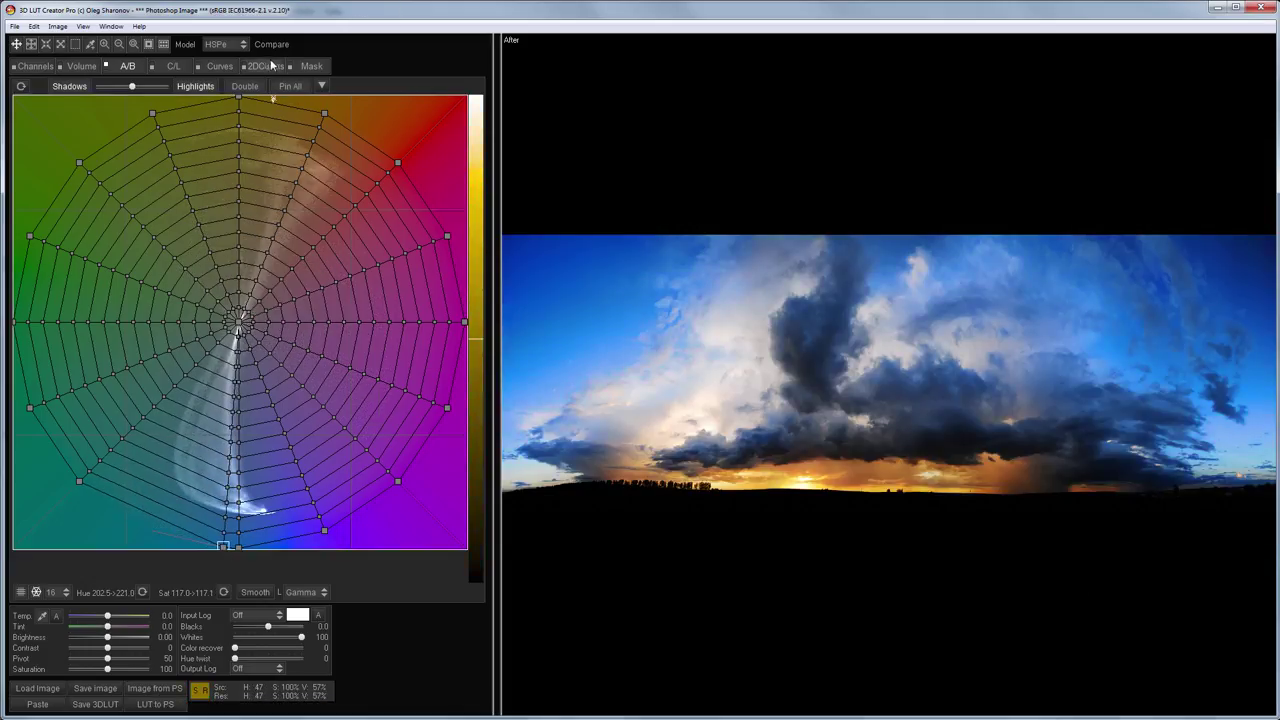
pyautogui.click(215, 67)
pyautogui.click(140, 86)
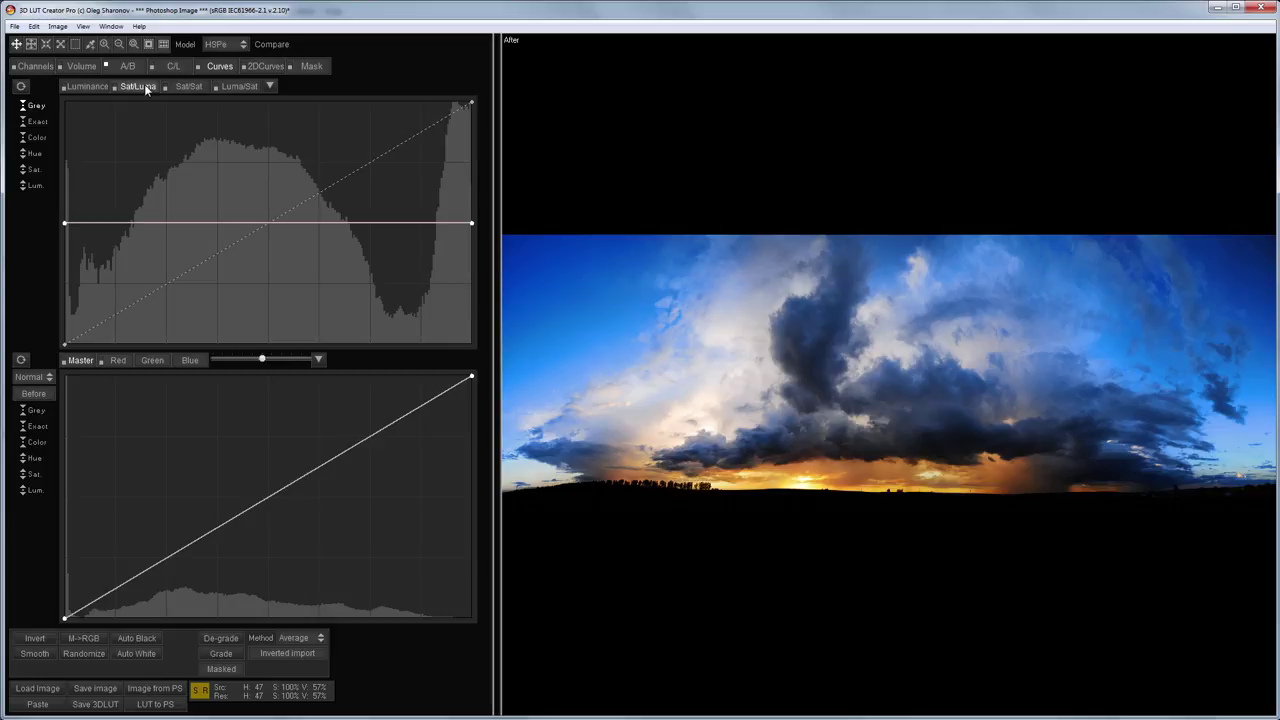
pyautogui.moveTo(473, 222); pyautogui.dragTo(472, 130)
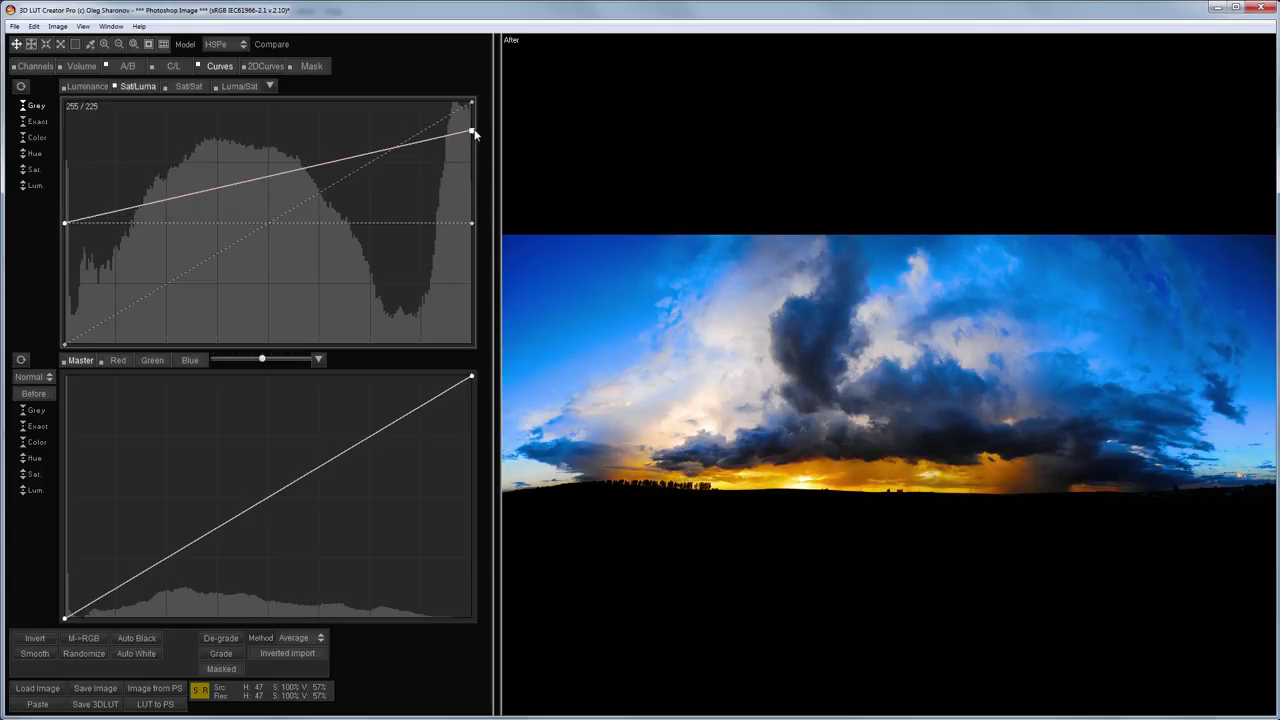
pyautogui.moveTo(207, 190); pyautogui.dragTo(209, 203)
pyautogui.click(240, 86)
pyautogui.moveTo(472, 222); pyautogui.dragTo(478, 261)
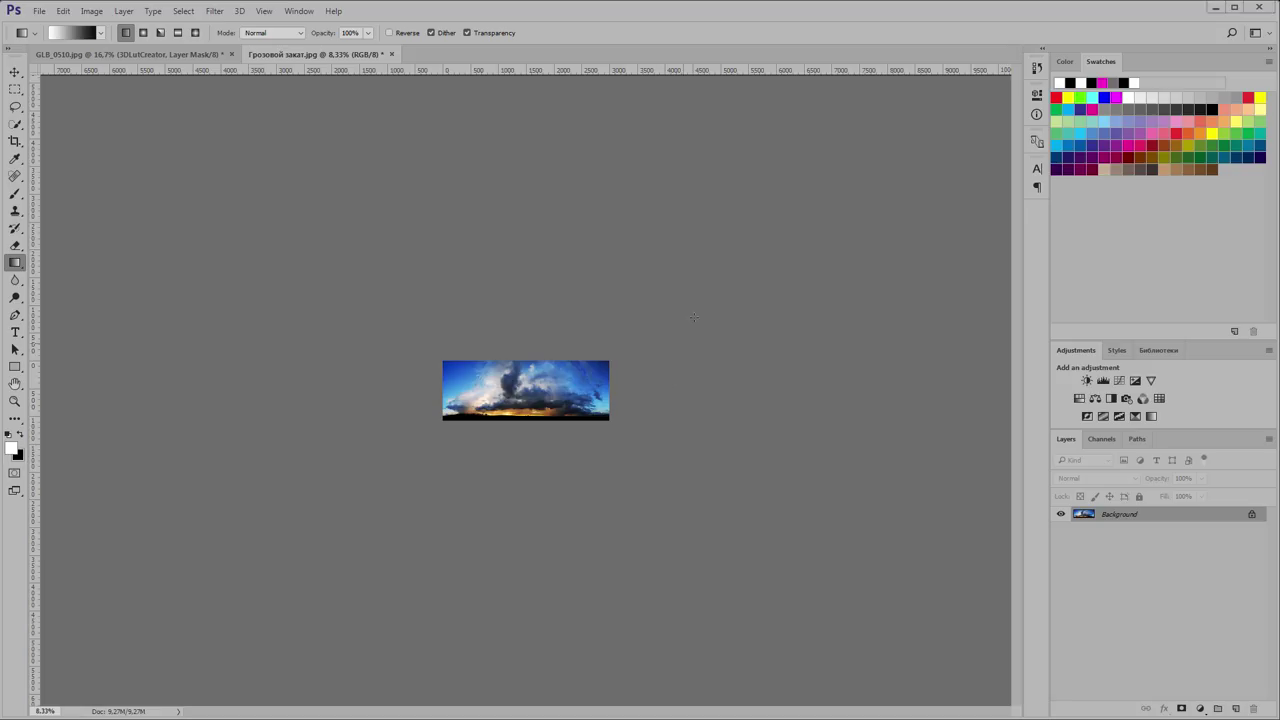
# Send the panorama grade to Photoshop as a 3DLutCreator layer and toggle it to compare
pyautogui.click(1036, 69)
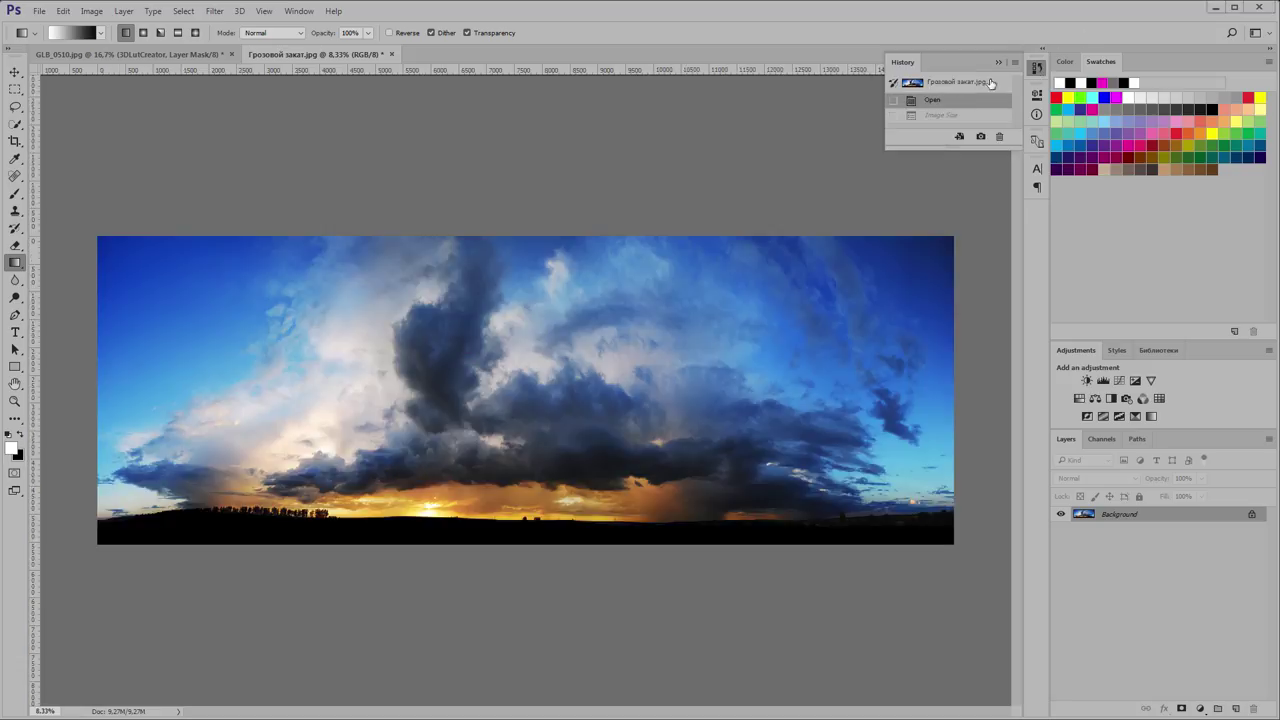
pyautogui.click(999, 63)
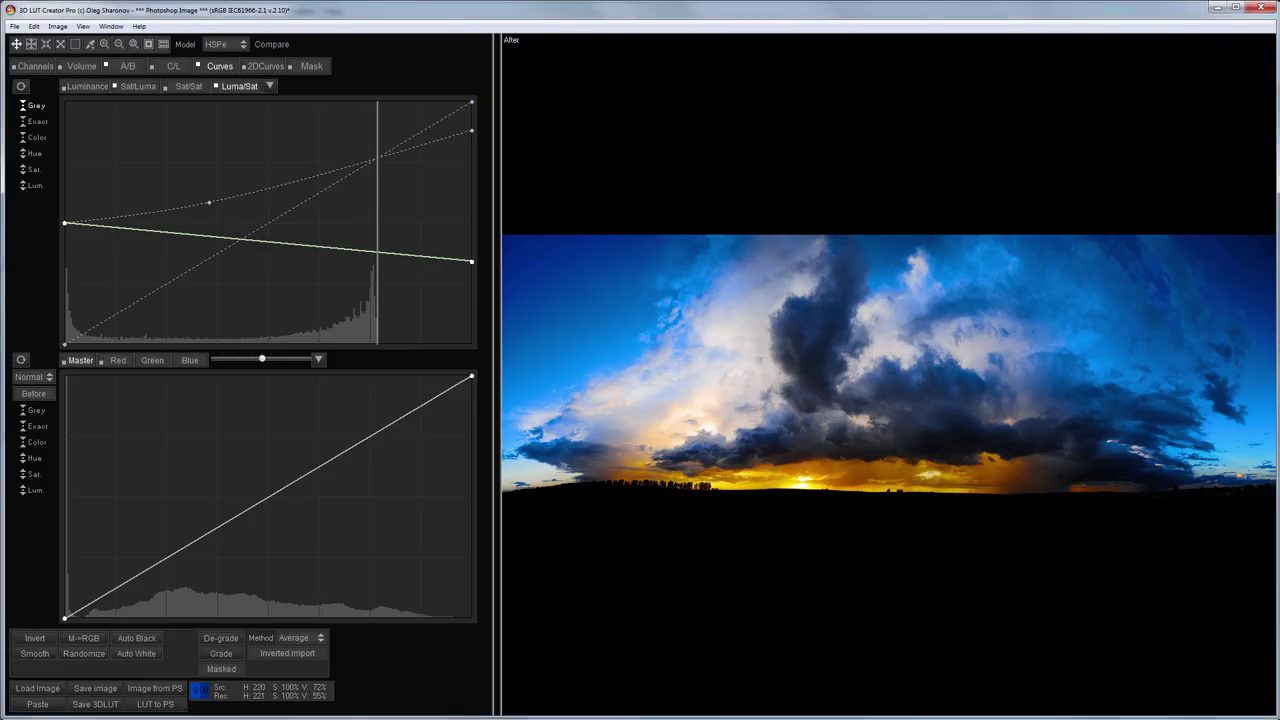
pyautogui.click(155, 706)
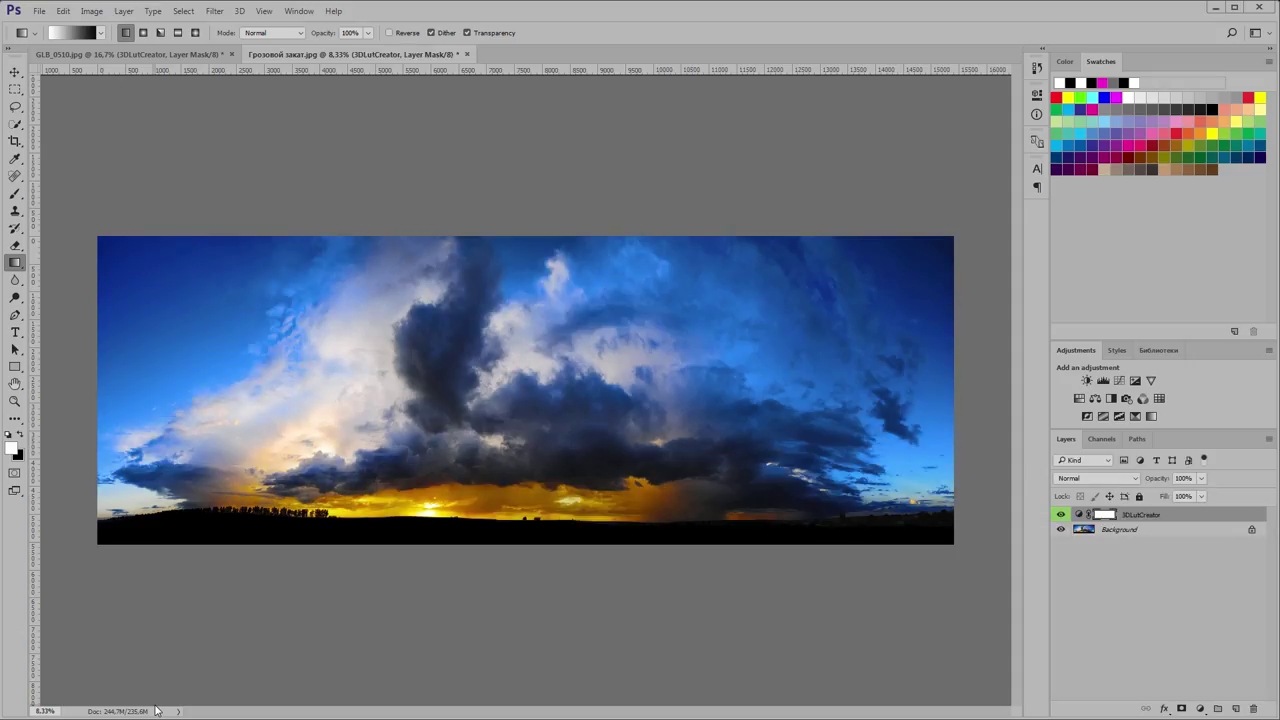
pyautogui.click(1061, 515)
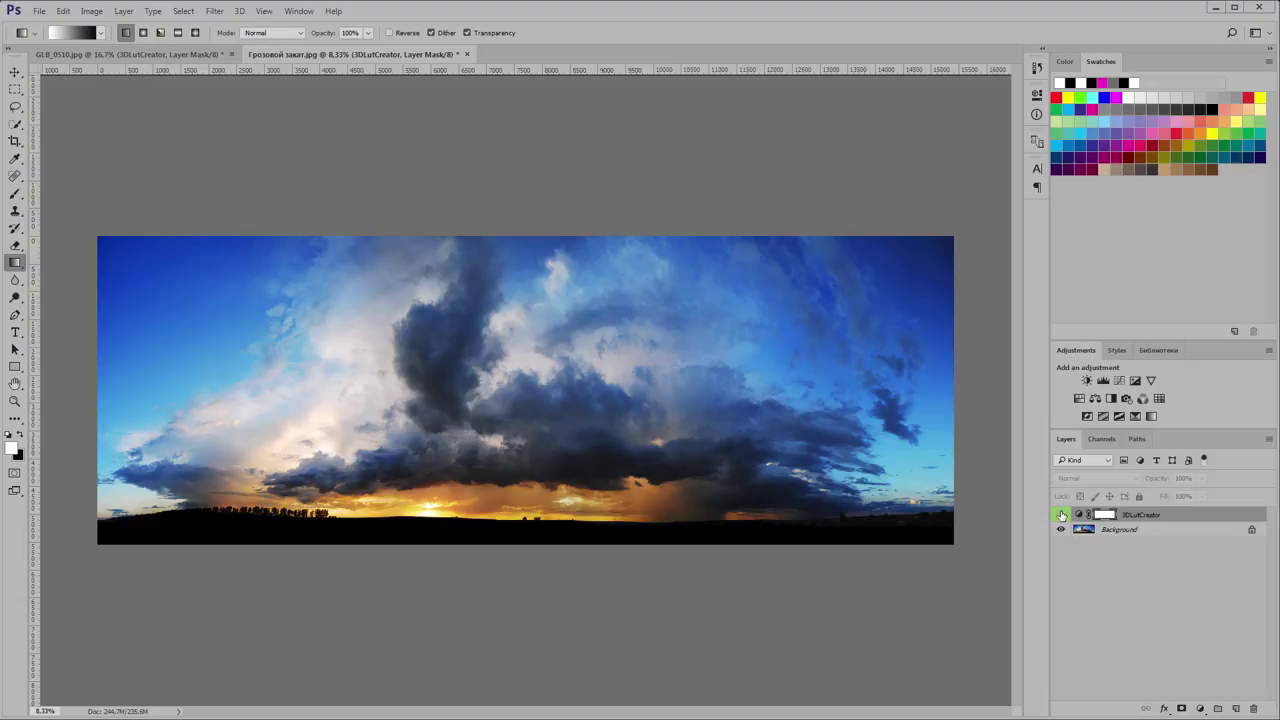
pyautogui.click(1061, 515)
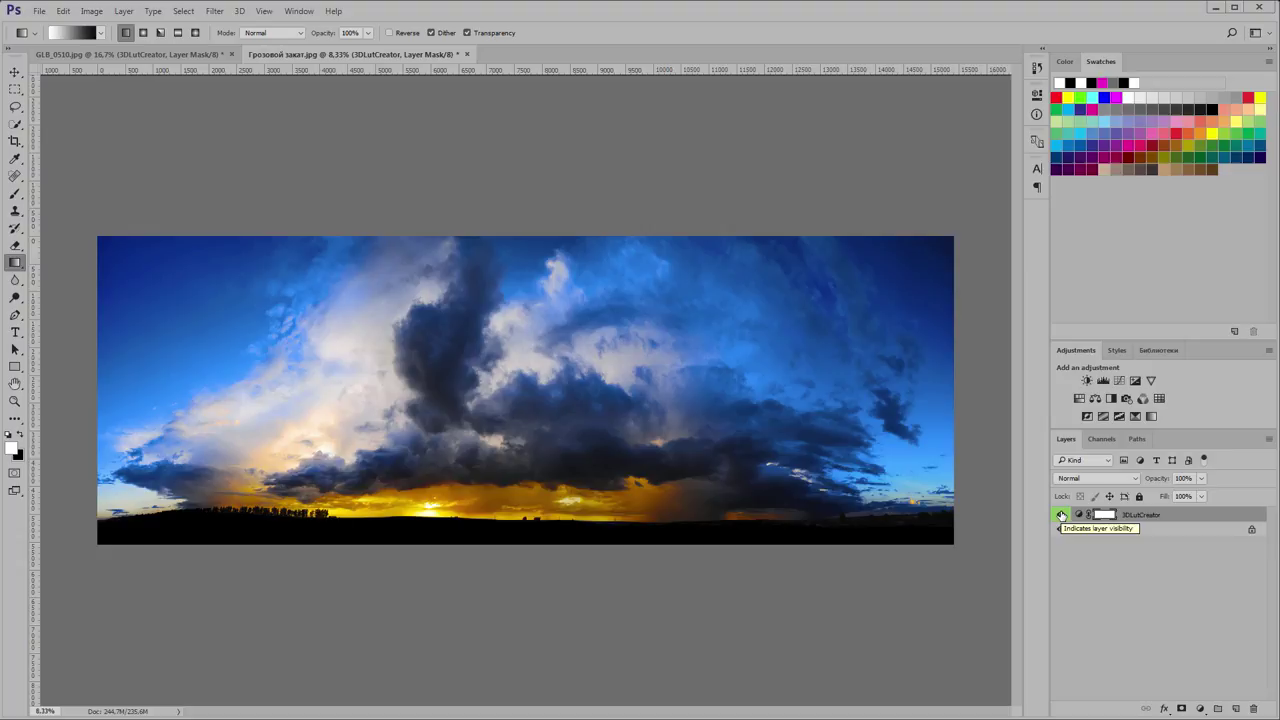
# Hide the 3DLutCreator layer and convert the document to Lab Color, discarding the layer
pyautogui.click(1061, 515)
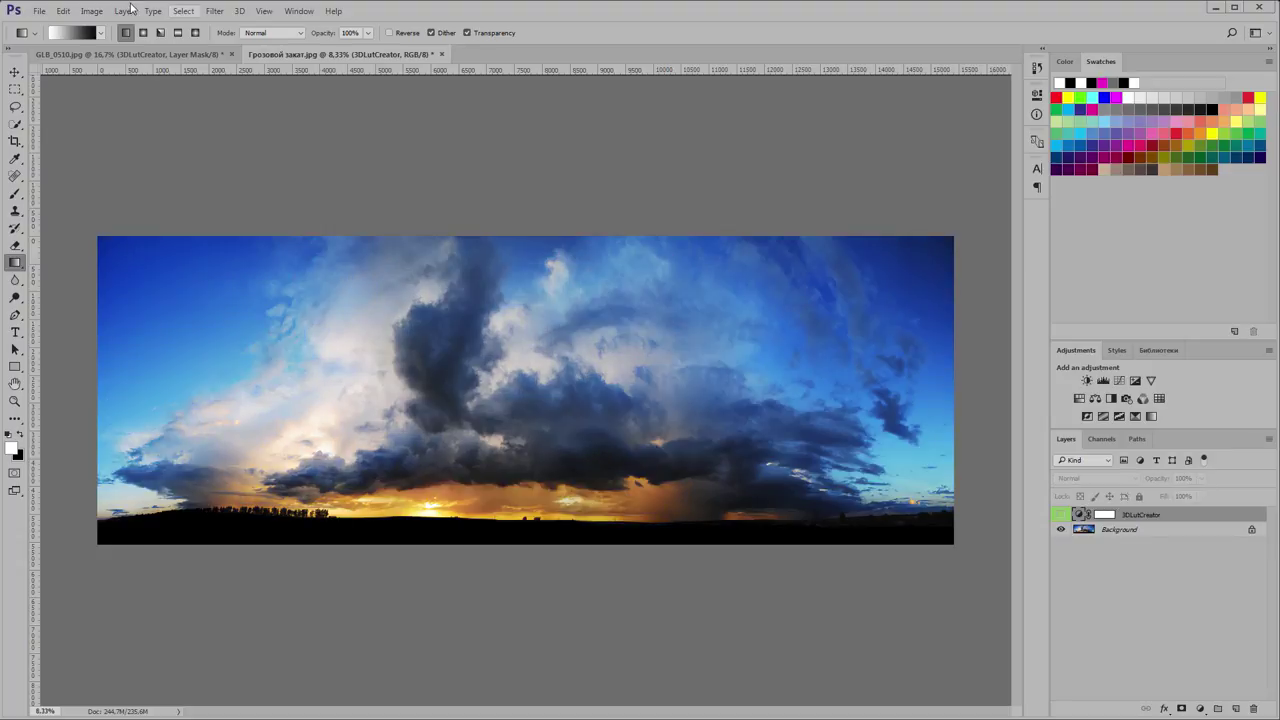
pyautogui.click(80, 12)
pyautogui.moveTo(100, 25)
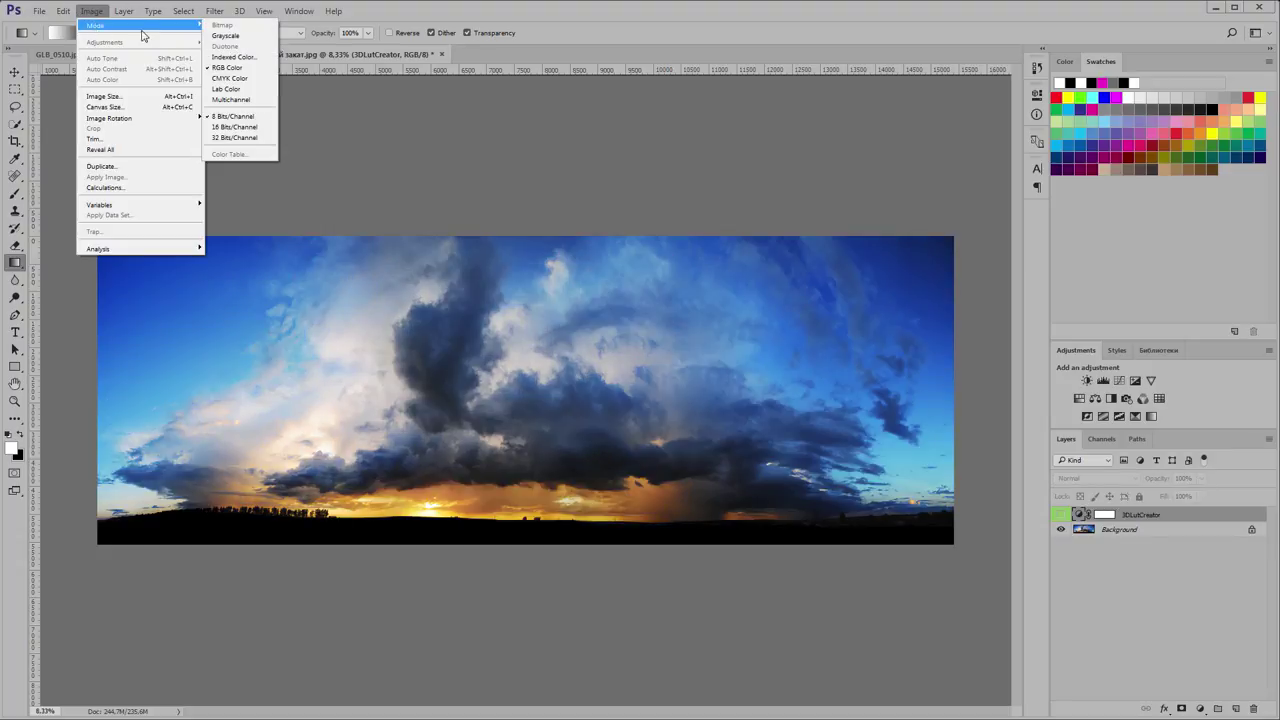
pyautogui.click(240, 89)
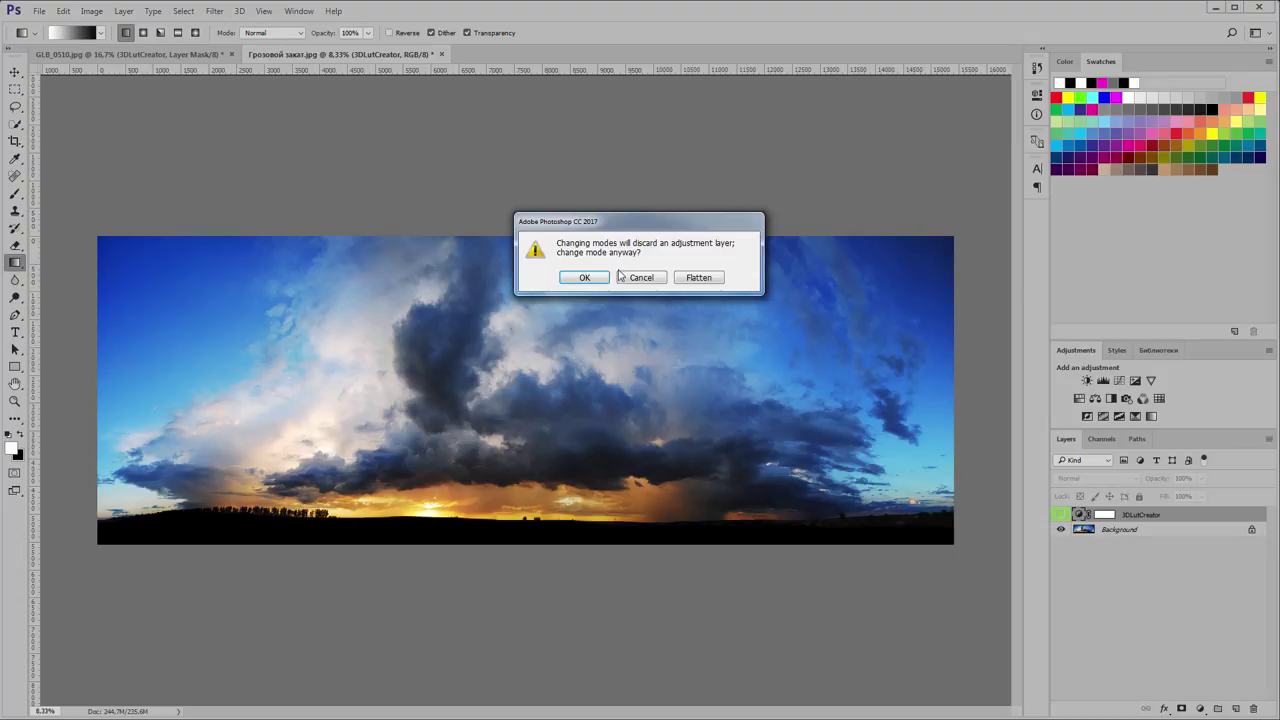
pyautogui.click(587, 280)
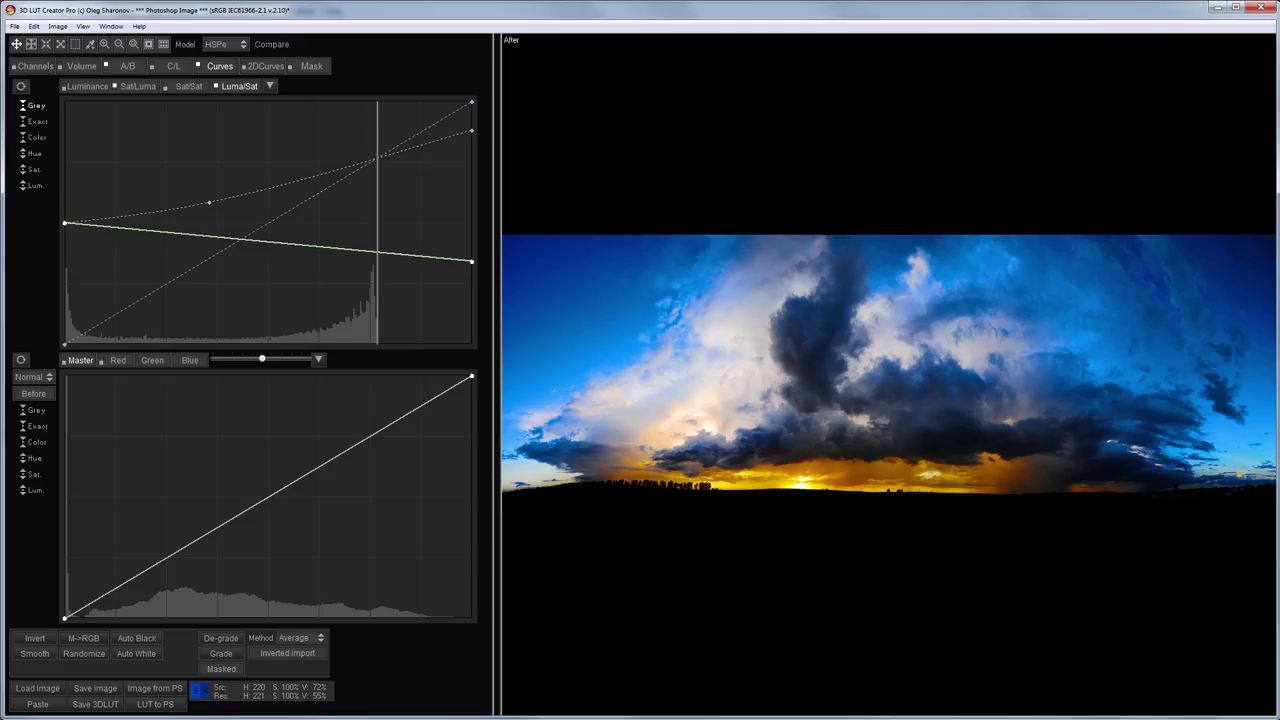
# Apply the grade to the Lab panorama as a 3DLutCreator layer, compare it on and off, then close the panorama
pyautogui.click(155, 704)
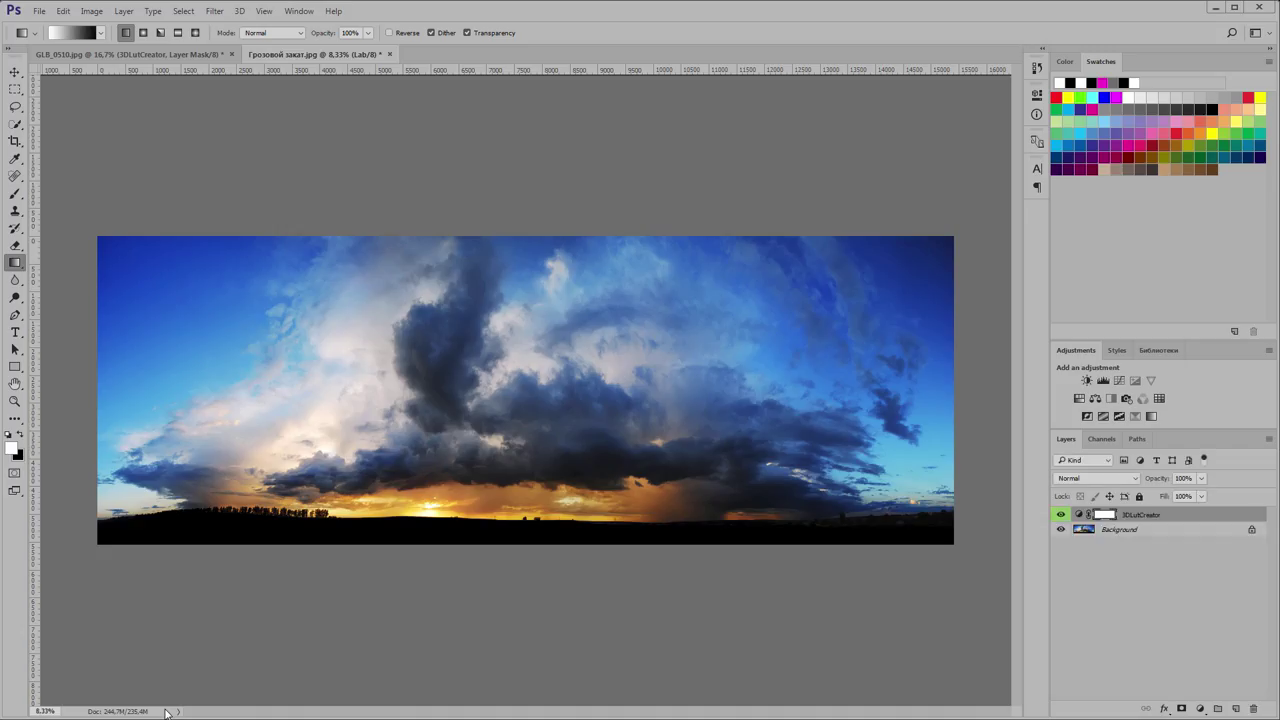
pyautogui.click(1062, 516)
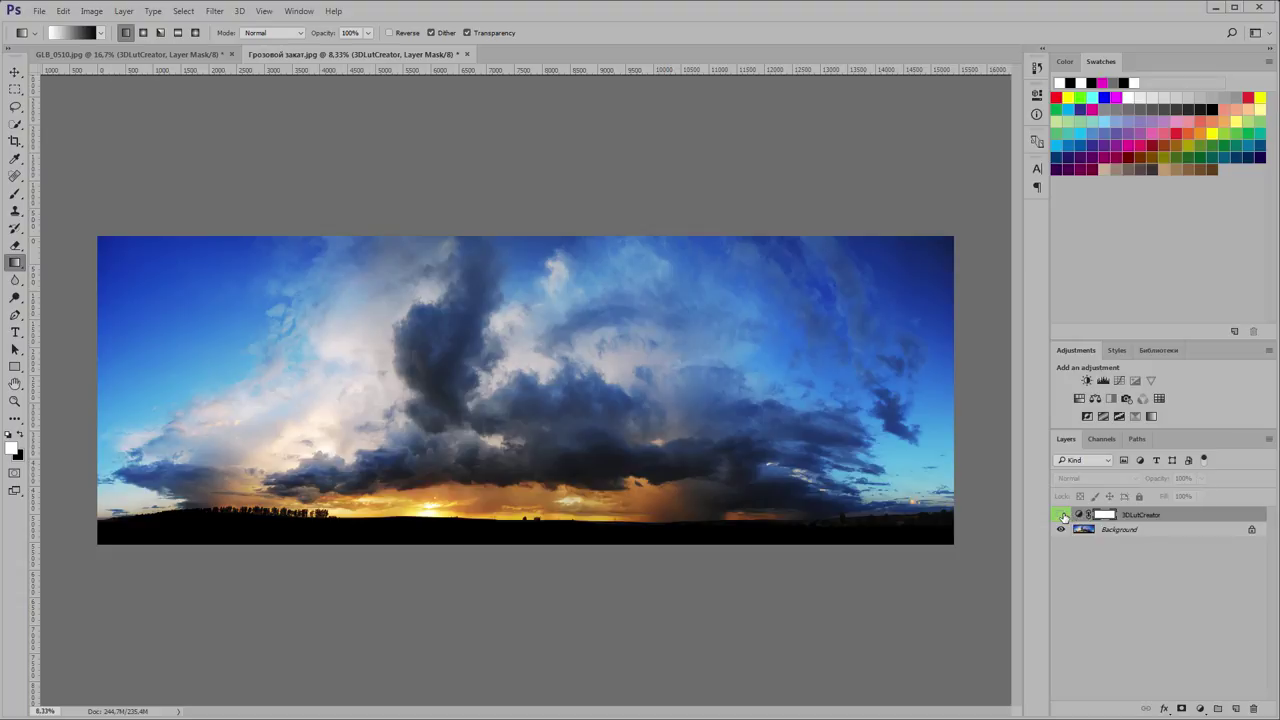
pyautogui.click(1062, 516)
pyautogui.click(1062, 516)
pyautogui.click(1062, 516)
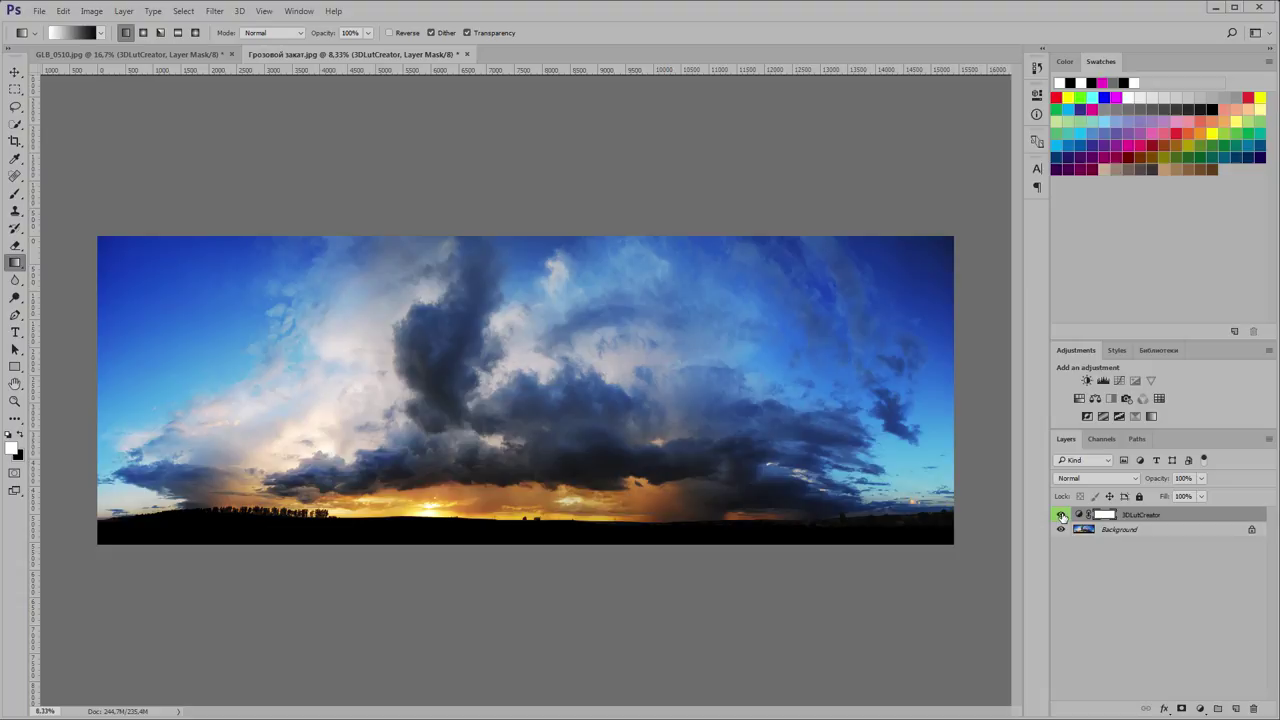
pyautogui.click(467, 54)
# Discard the panorama's changes and delete the 3DLutCreator and 1 layers from the umbrella photo
pyautogui.click(645, 279)
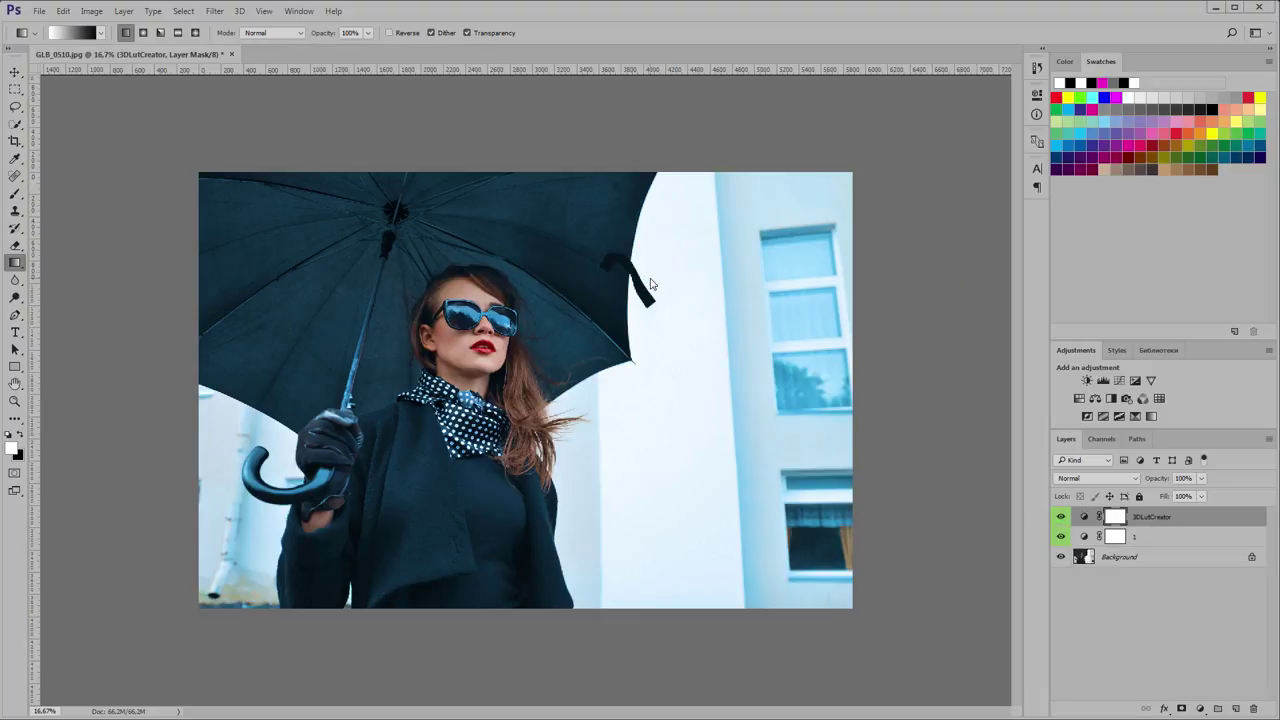
pyautogui.keyDown('shift'); pyautogui.click(1168, 540); pyautogui.keyUp('shift')
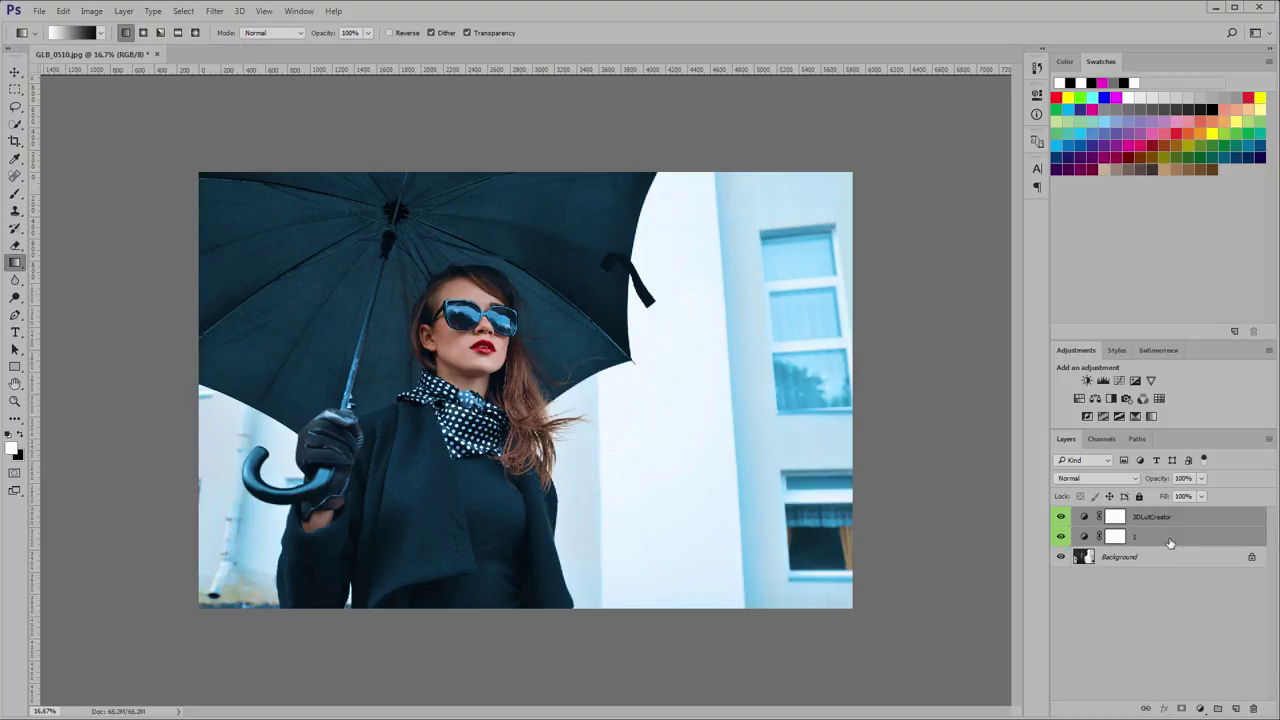
pyautogui.click(1253, 710)
pyautogui.press('Return')
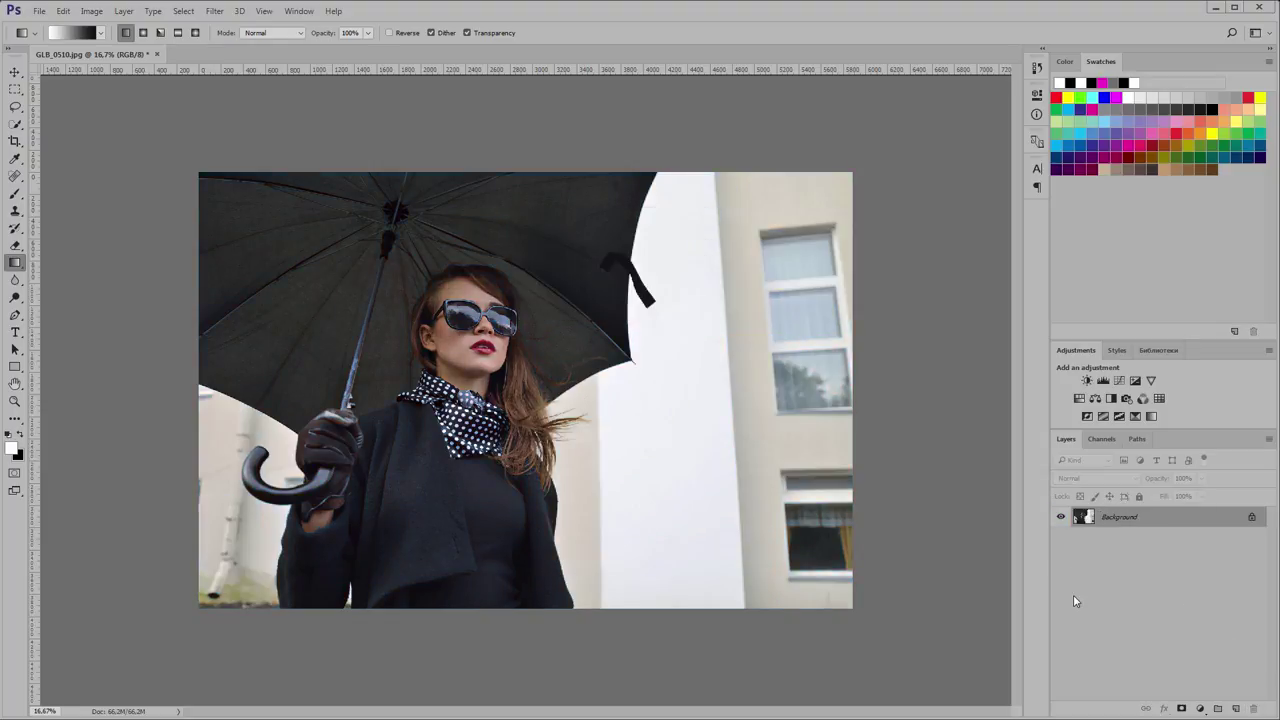
# Quick-select the building background around the woman and accept it in Select and Mask
pyautogui.click(14, 121)
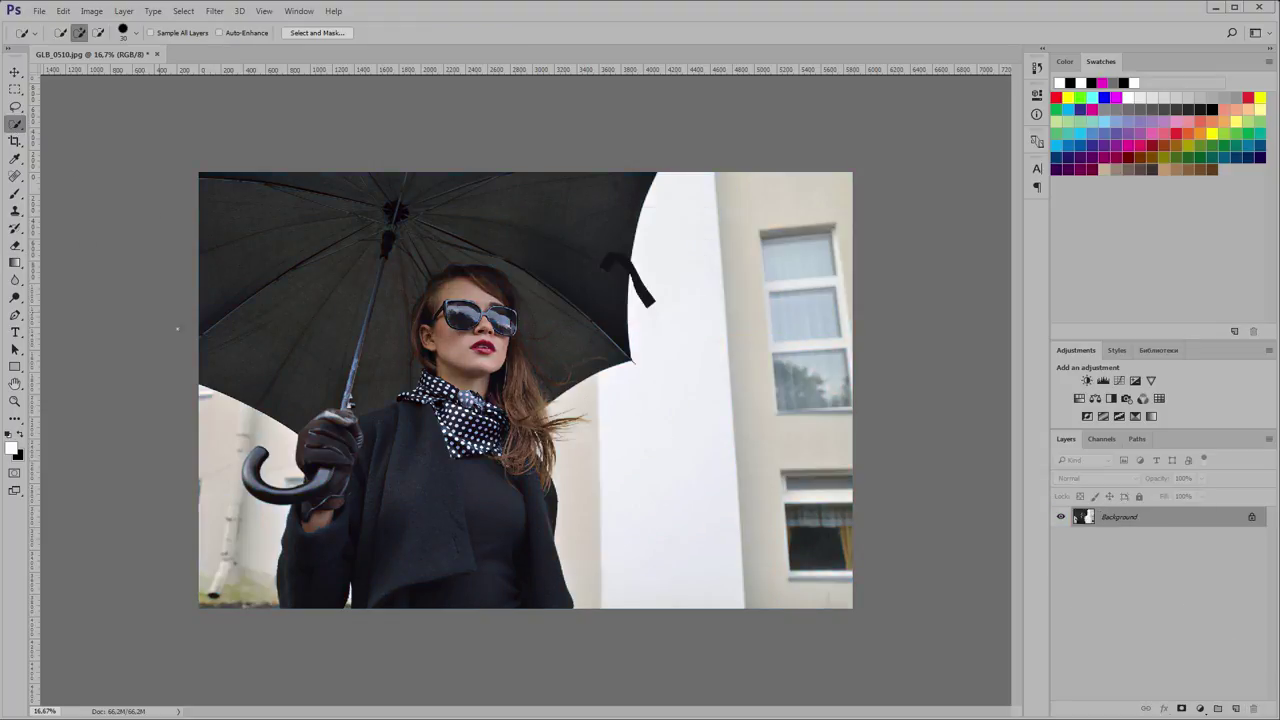
pyautogui.moveTo(212, 403)
pyautogui.mouseDown()
pyautogui.moveTo(265, 450)
pyautogui.moveTo(790, 480)
pyautogui.moveTo(843, 393)
pyautogui.mouseUp()
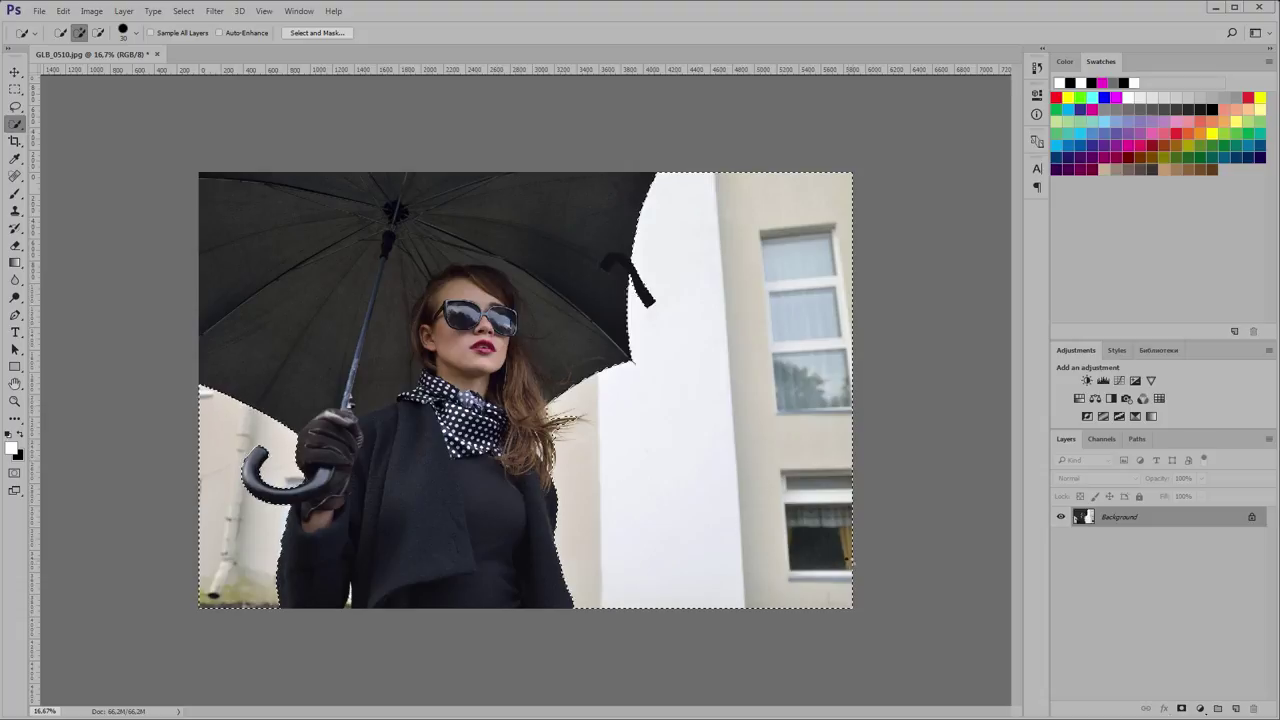
pyautogui.click(317, 33)
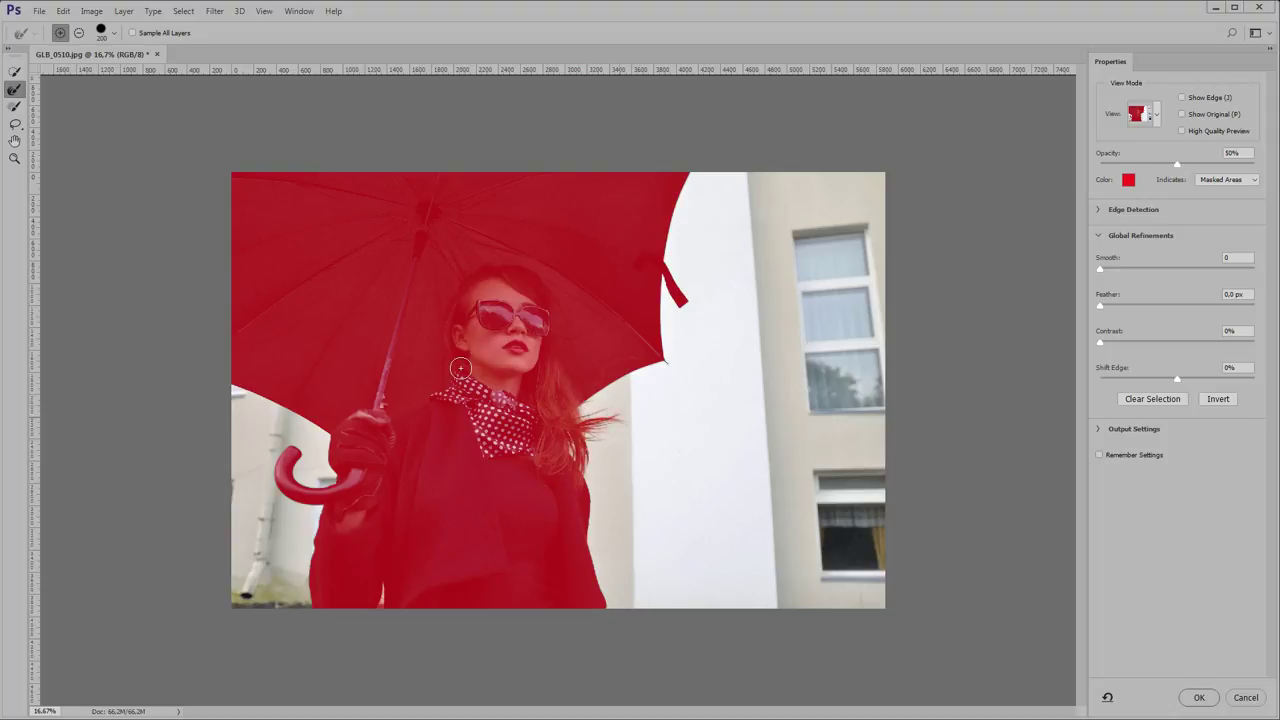
pyautogui.click(1199, 697)
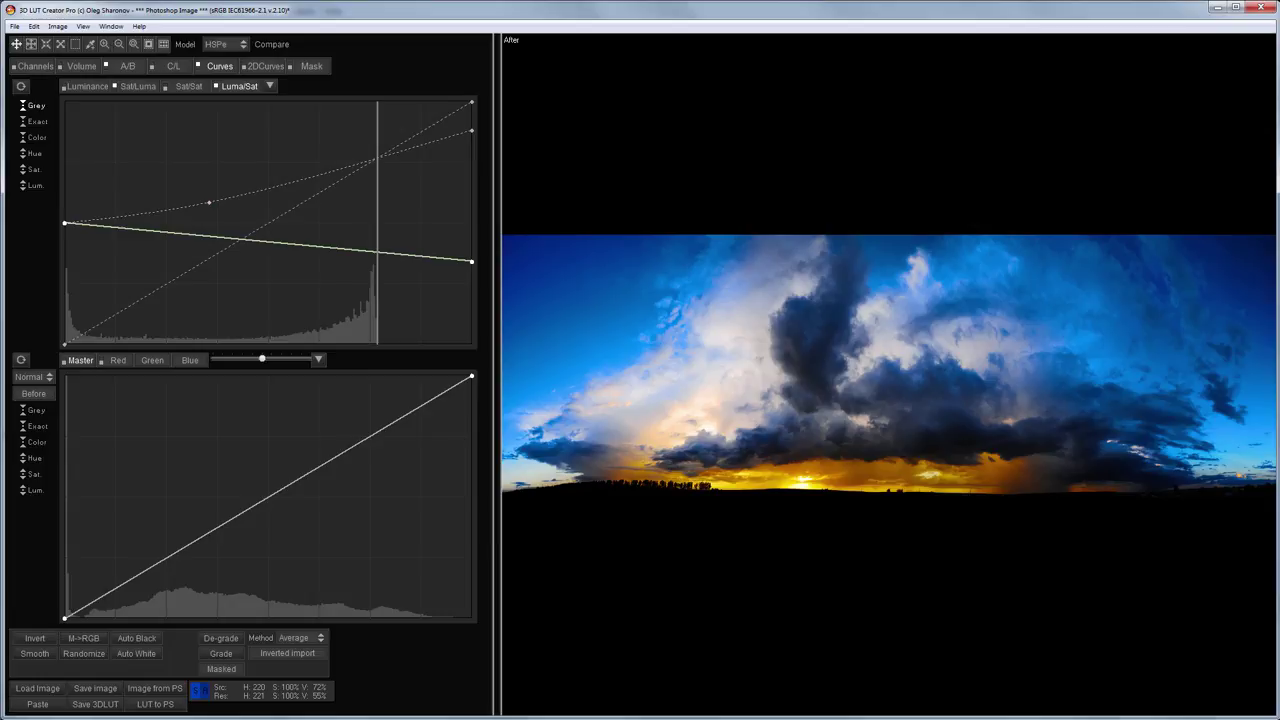
# Reset the Luma/Sat curve and load the umbrella photo from Photoshop onto the A/B grid
pyautogui.click(20, 86)
pyautogui.click(406, 503)
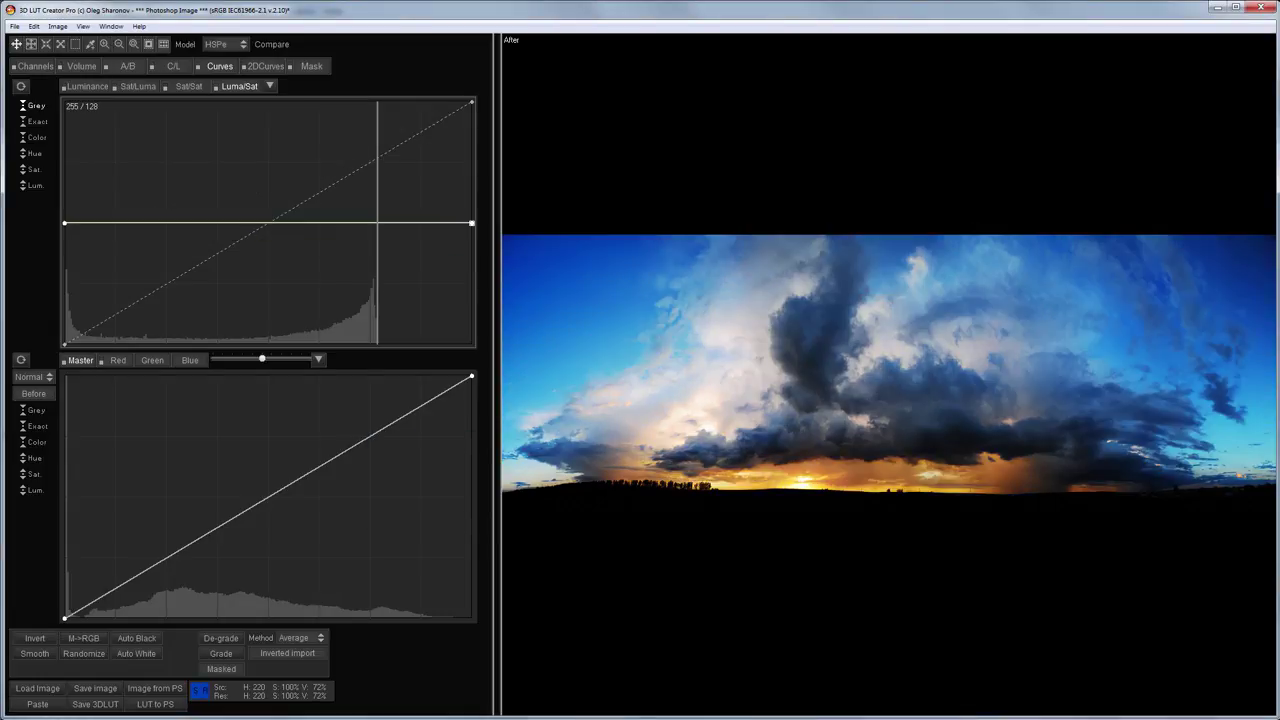
pyautogui.click(124, 66)
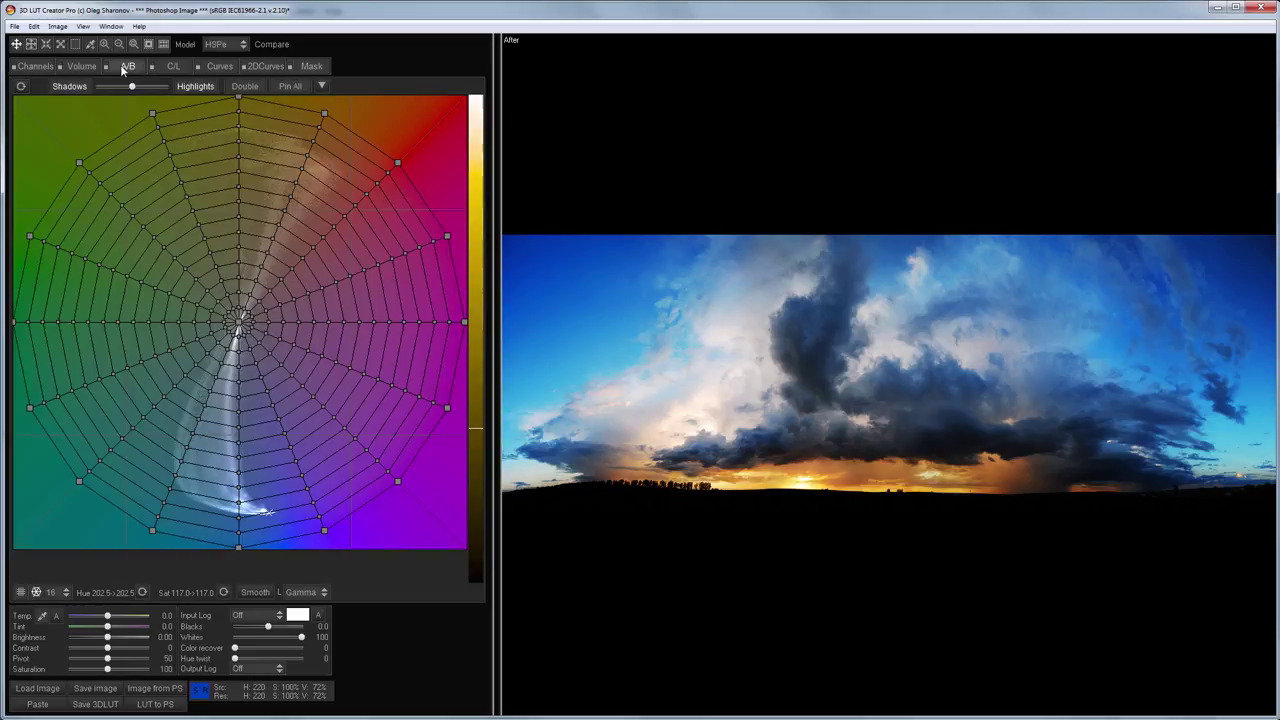
pyautogui.click(157, 690)
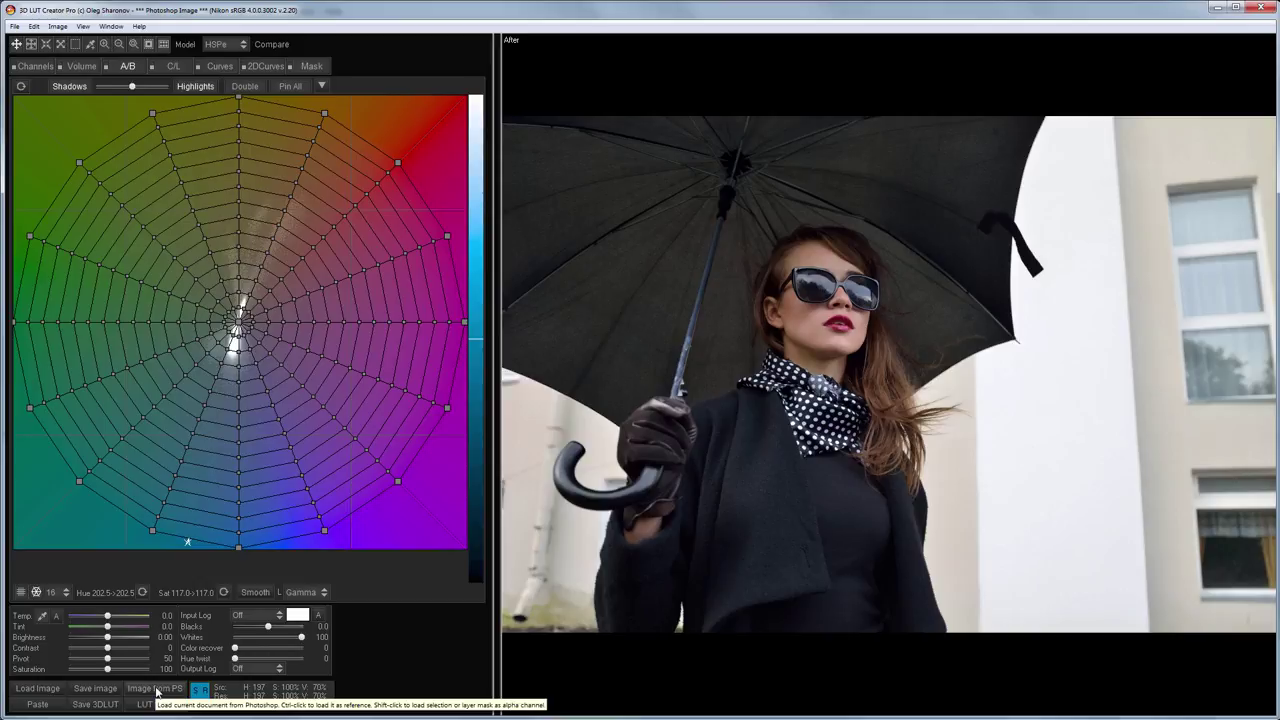
# Tint the photo cyan with Contrast 55 and Brightness -1.95, and send it to Photoshop
pyautogui.moveTo(238, 322); pyautogui.dragTo(202, 407)
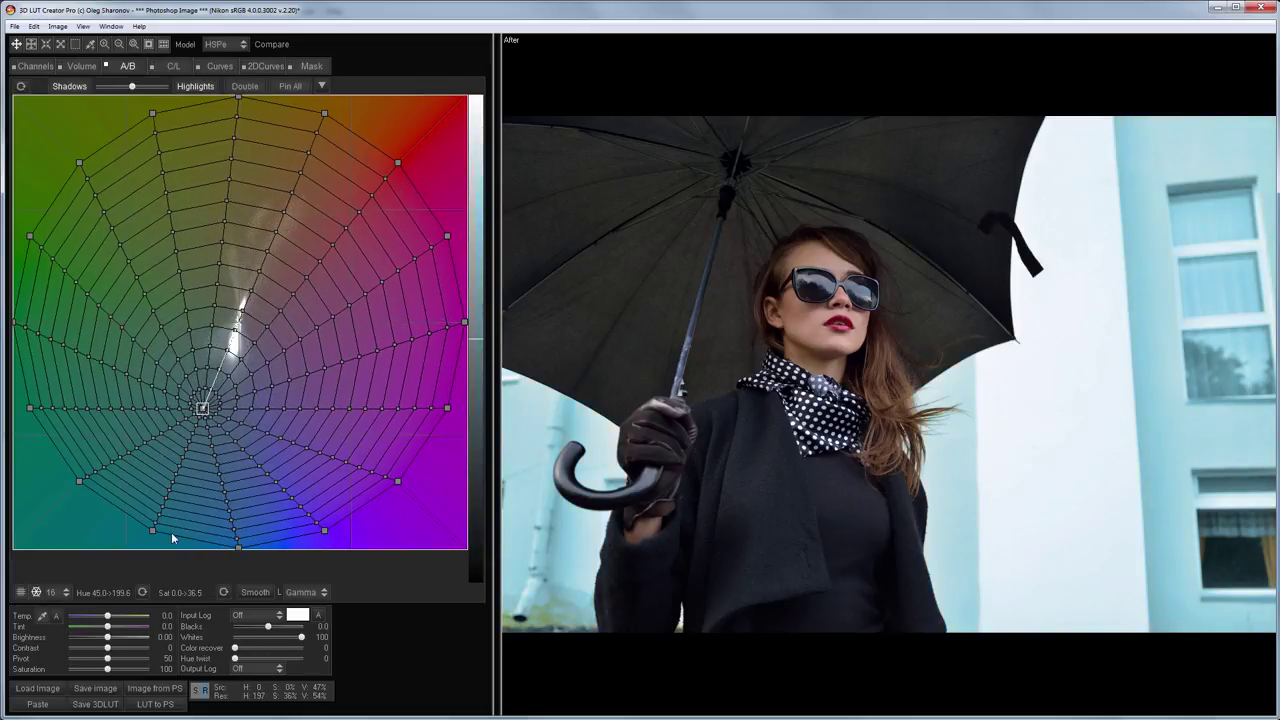
pyautogui.moveTo(107, 637); pyautogui.dragTo(130, 655)
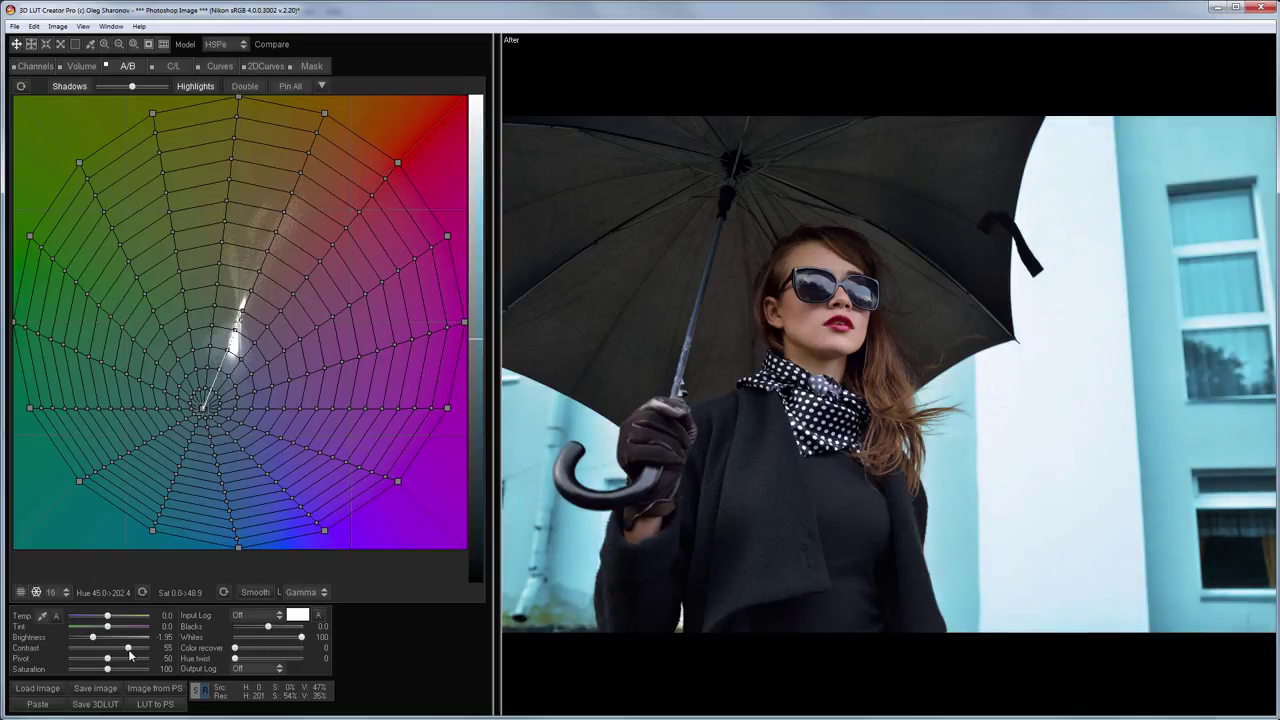
pyautogui.click(157, 705)
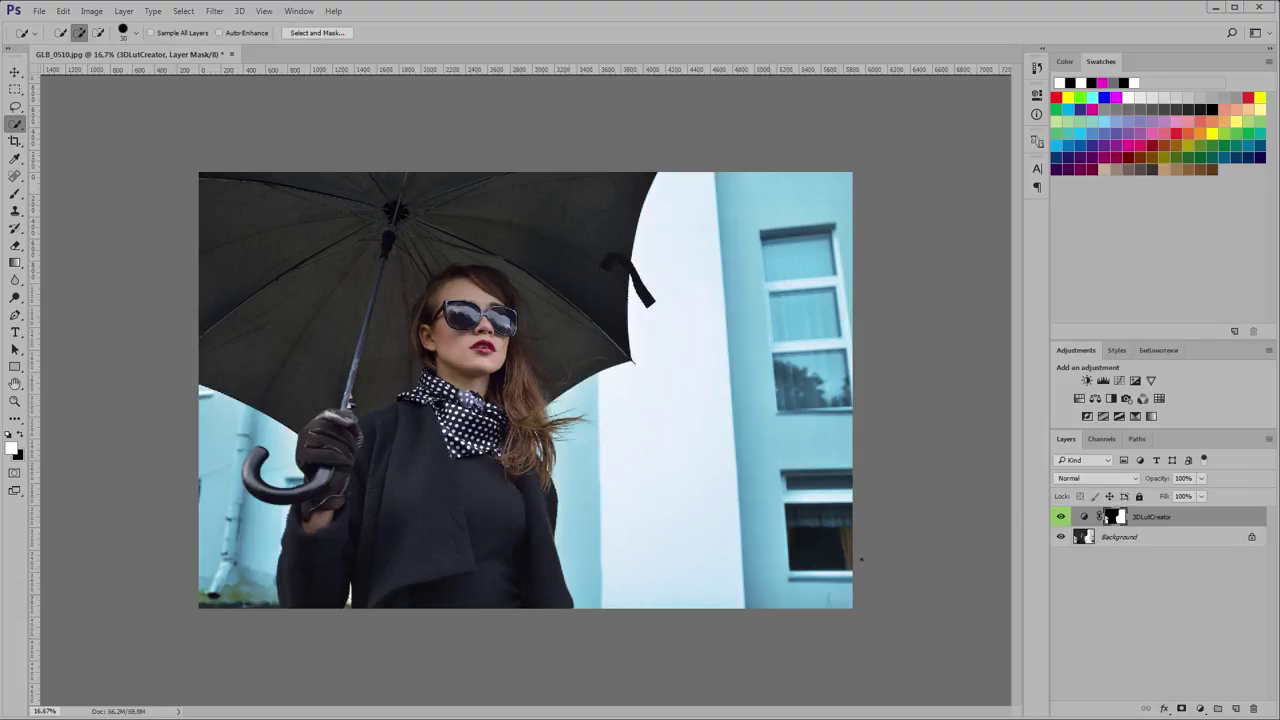
# Compare the umbrella grade on and off, then give RED.jpg's Layer 1 a black-to-white gradient mask
pyautogui.click(1061, 517)
pyautogui.click(1061, 517)
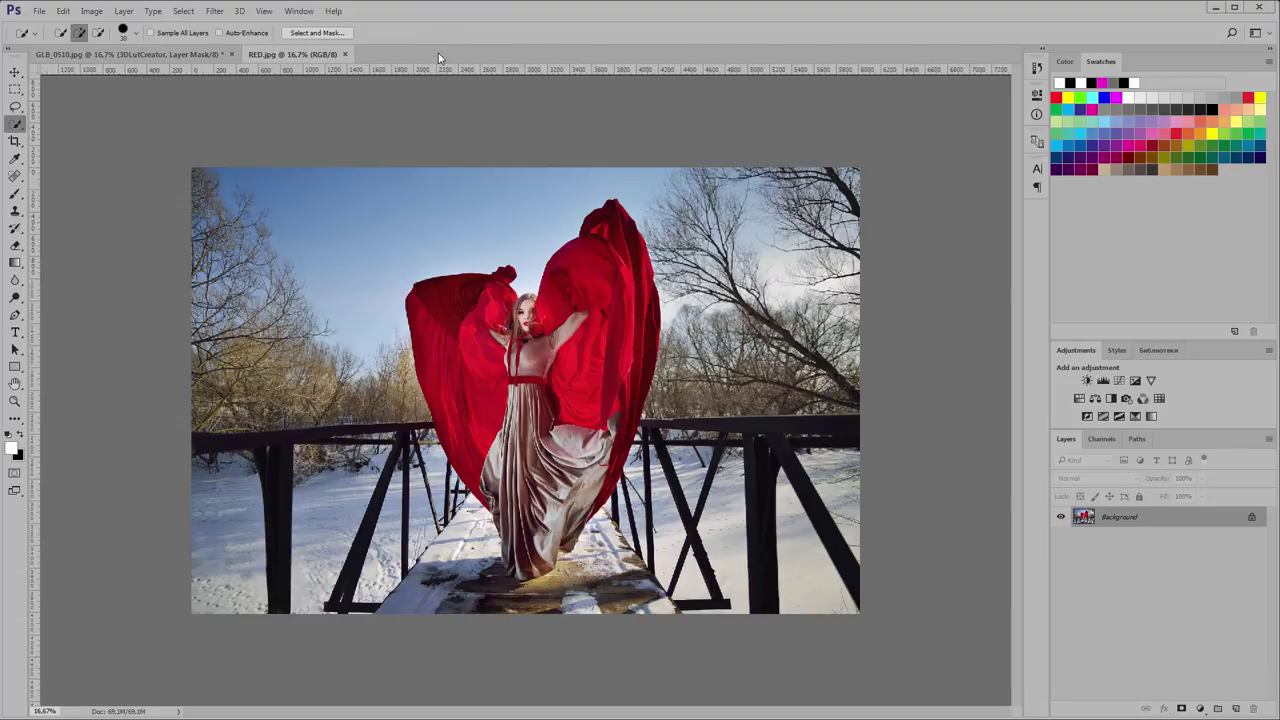
pyautogui.moveTo(437, 57); pyautogui.dragTo(445, 65)
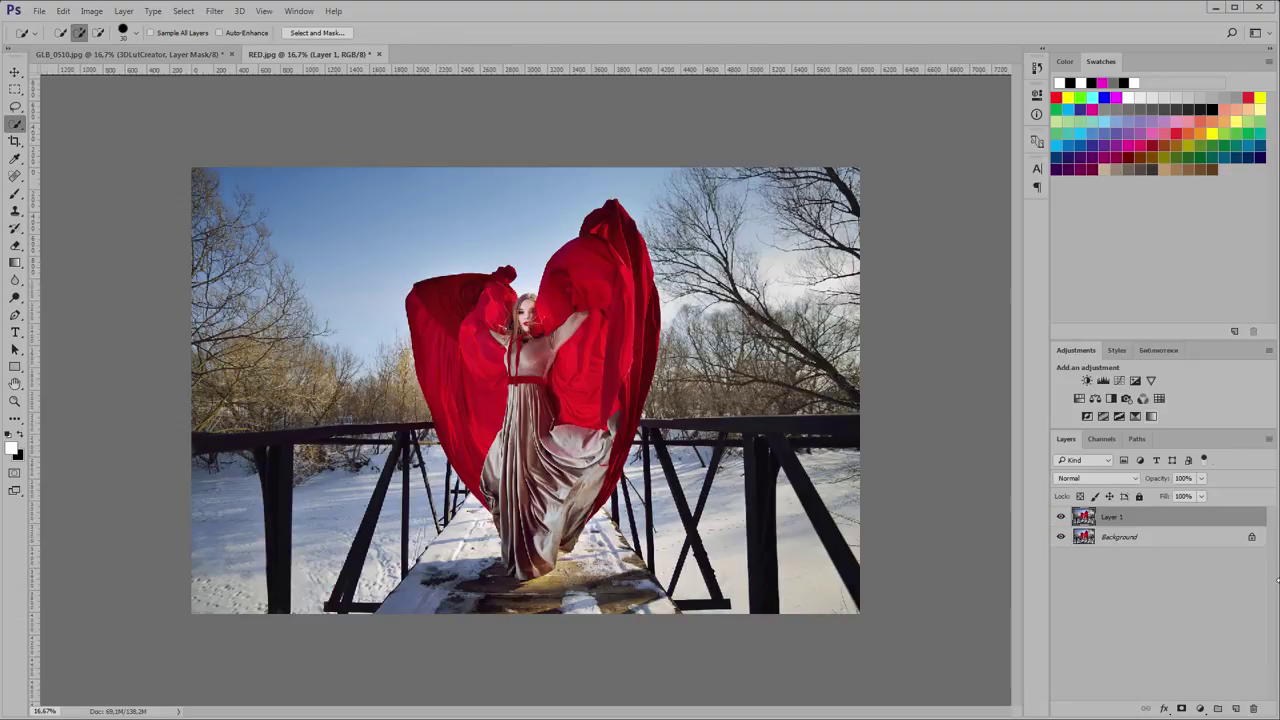
pyautogui.click(12, 263)
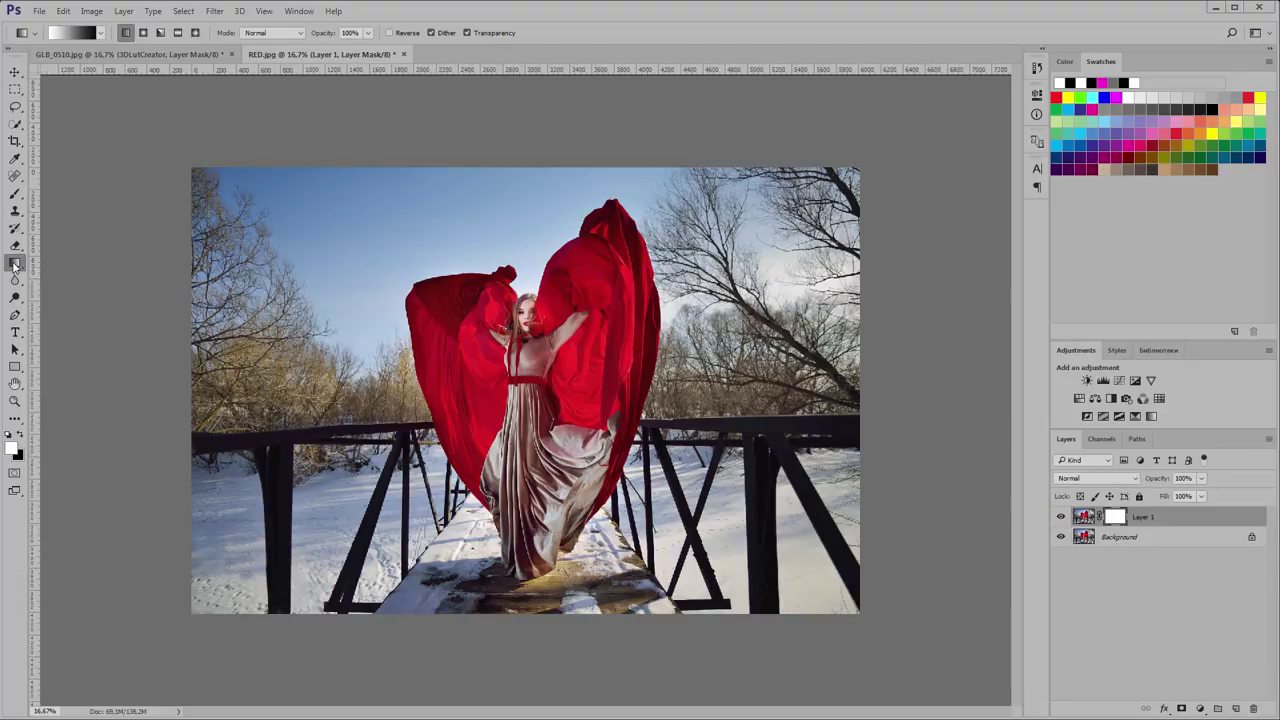
pyautogui.moveTo(518, 168); pyautogui.dragTo(515, 518)
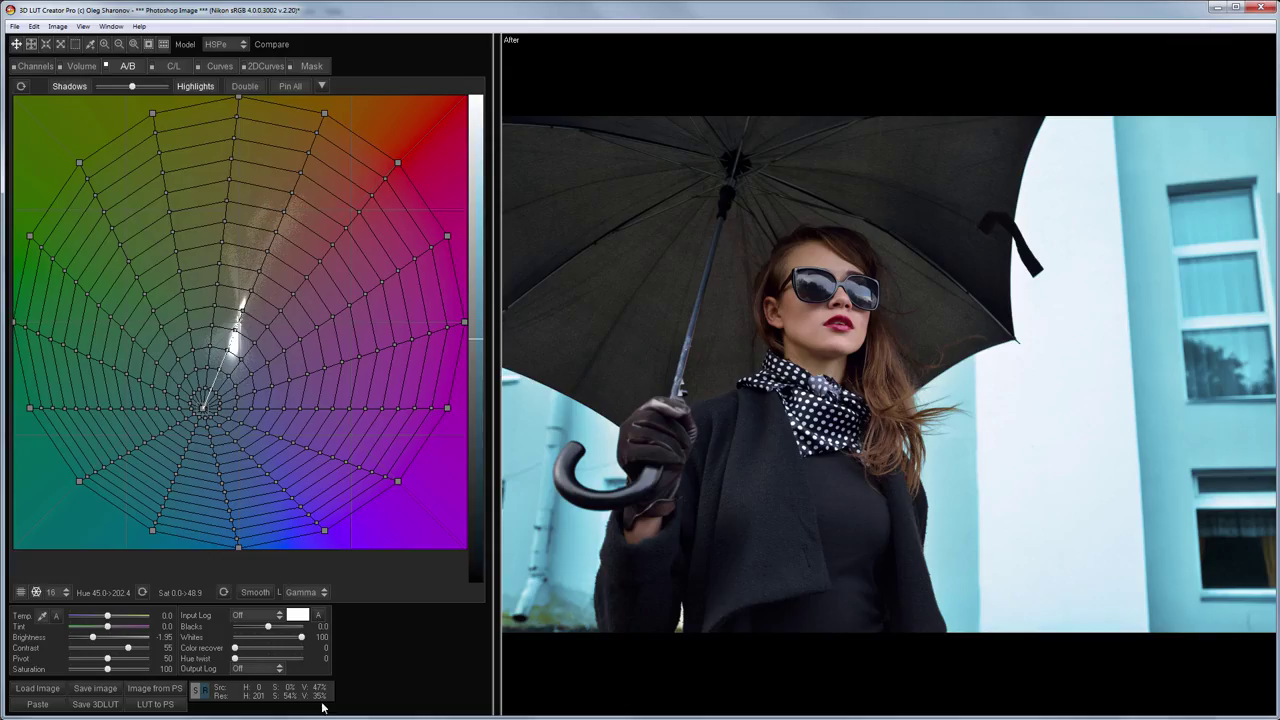
# Start a new LUT on the red-dress photo from Photoshop and cool its Temp to -48.7
pyautogui.hotkey('ctrl', 'n')
pyautogui.press('Return')
pyautogui.click(163, 690)
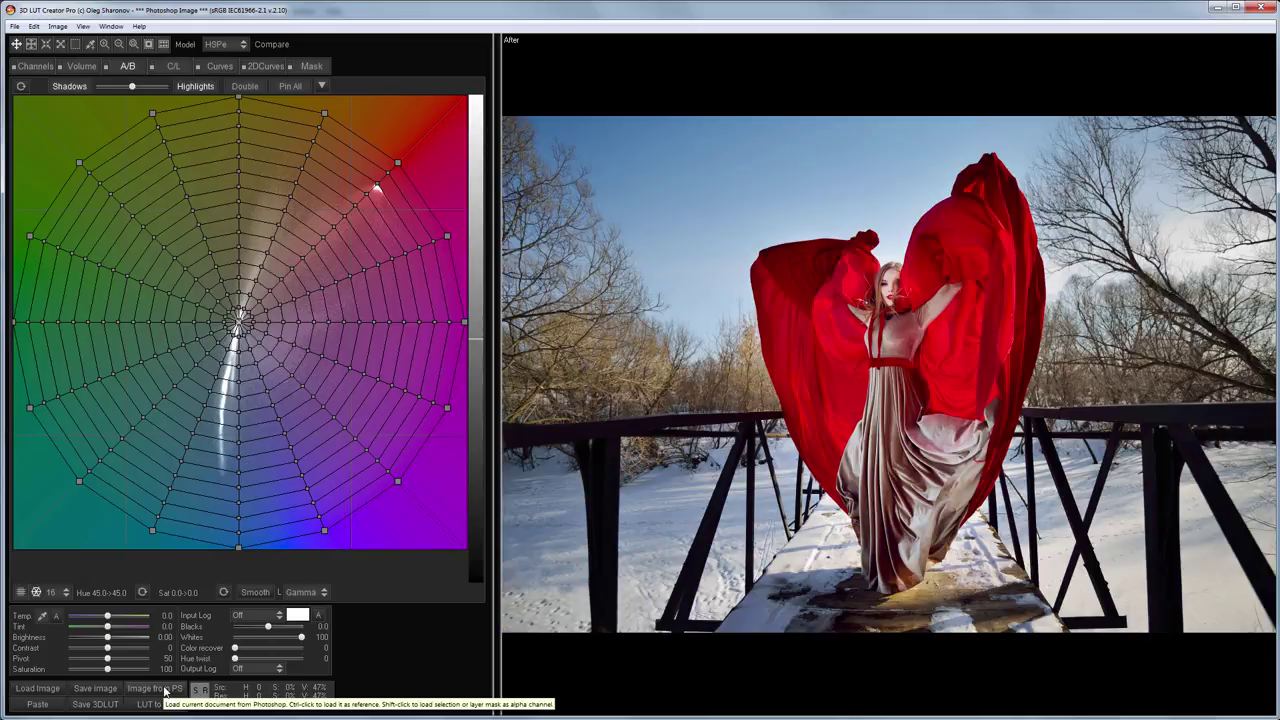
pyautogui.moveTo(107, 616); pyautogui.dragTo(118, 676)
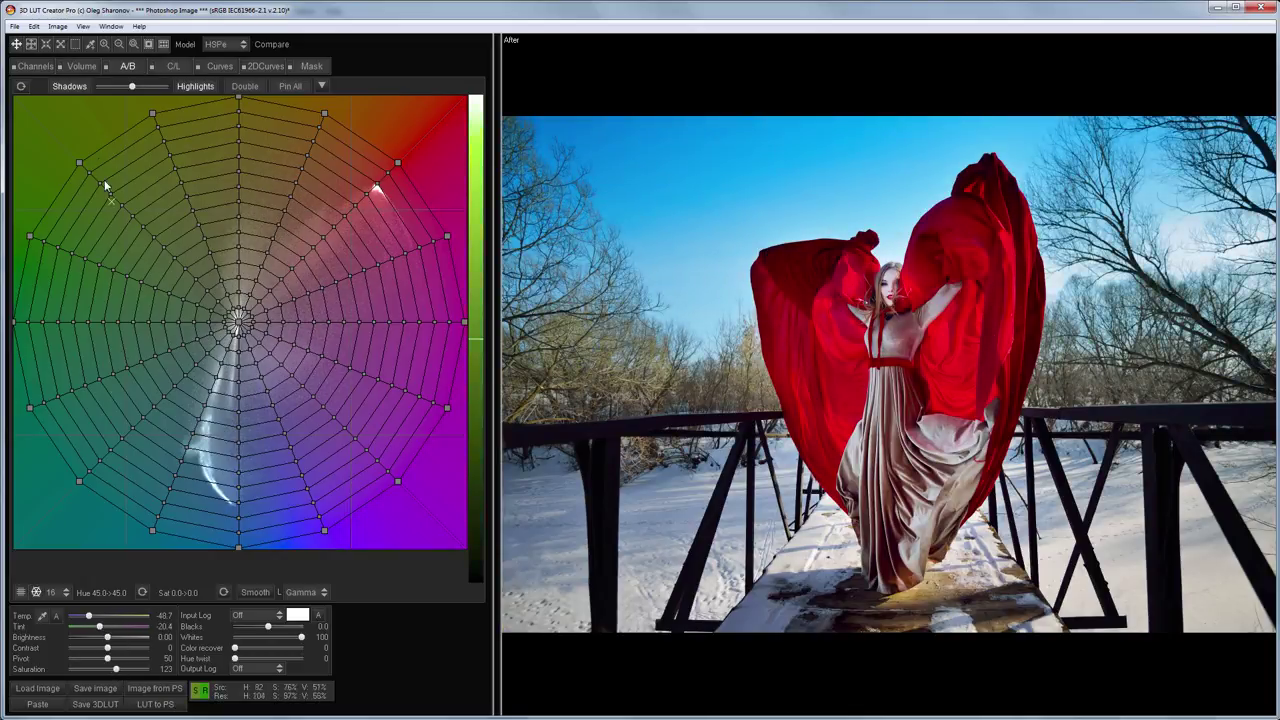
pyautogui.click(80, 66)
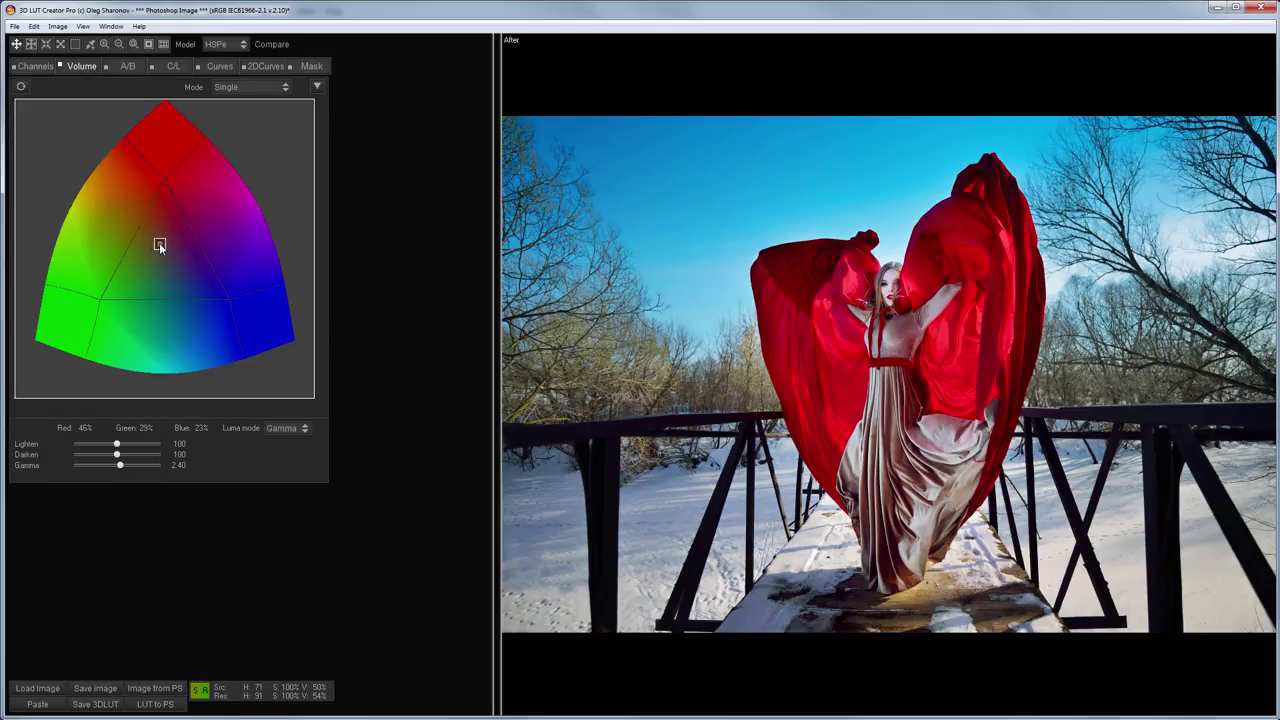
# Send the cool grade to RED.jpg, clip the 3DLutCreator layer to Layer 1, and compare it on and off
pyautogui.click(156, 705)
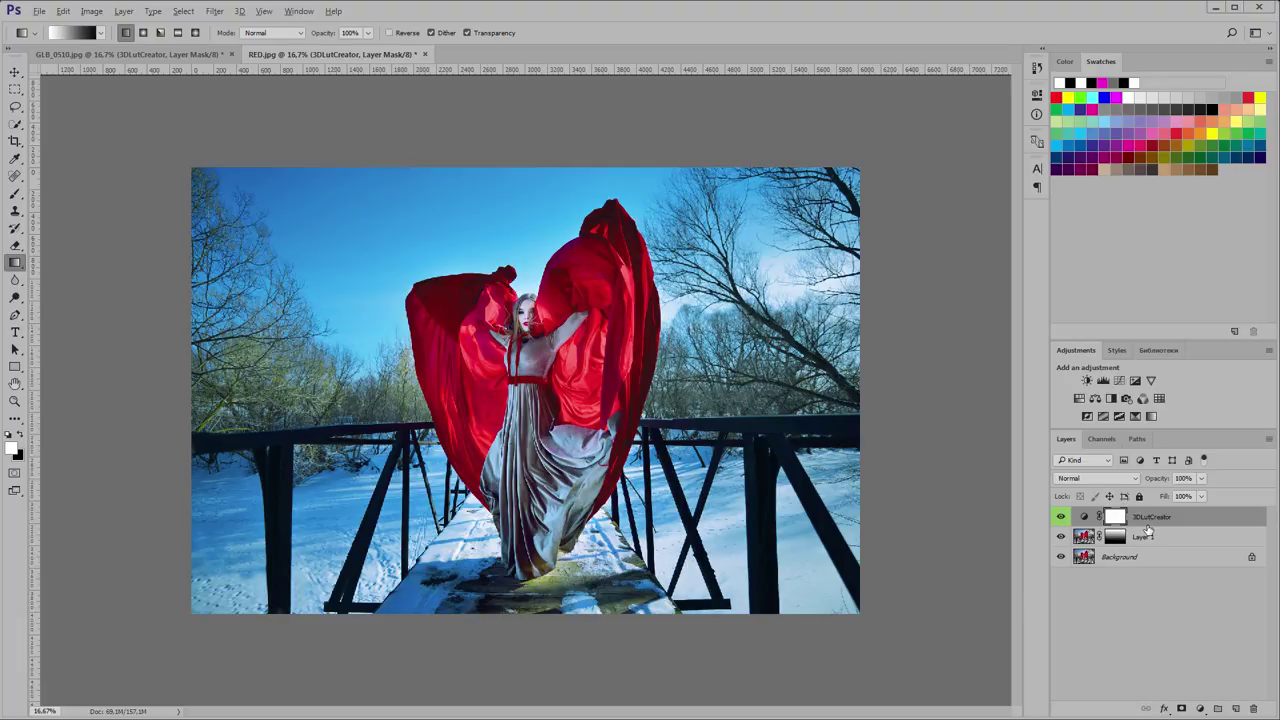
pyautogui.keyDown('alt'); pyautogui.click(1149, 526); pyautogui.keyUp('alt')
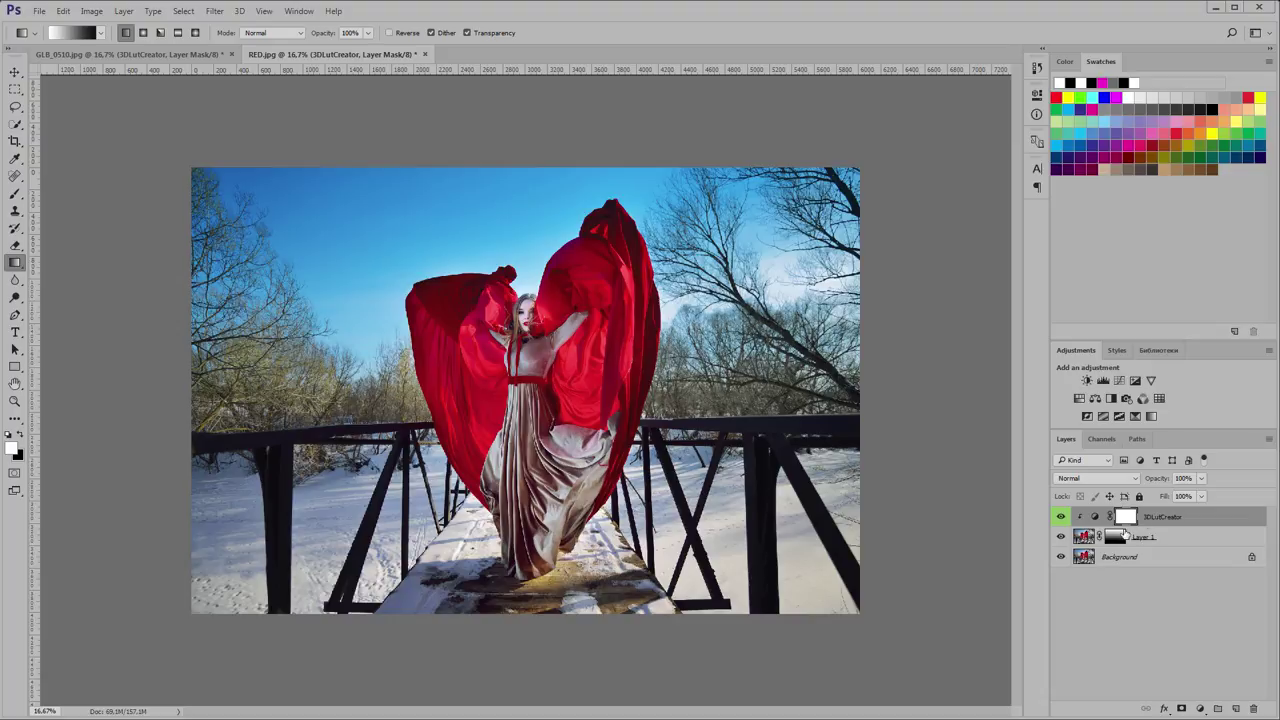
pyautogui.click(1062, 517)
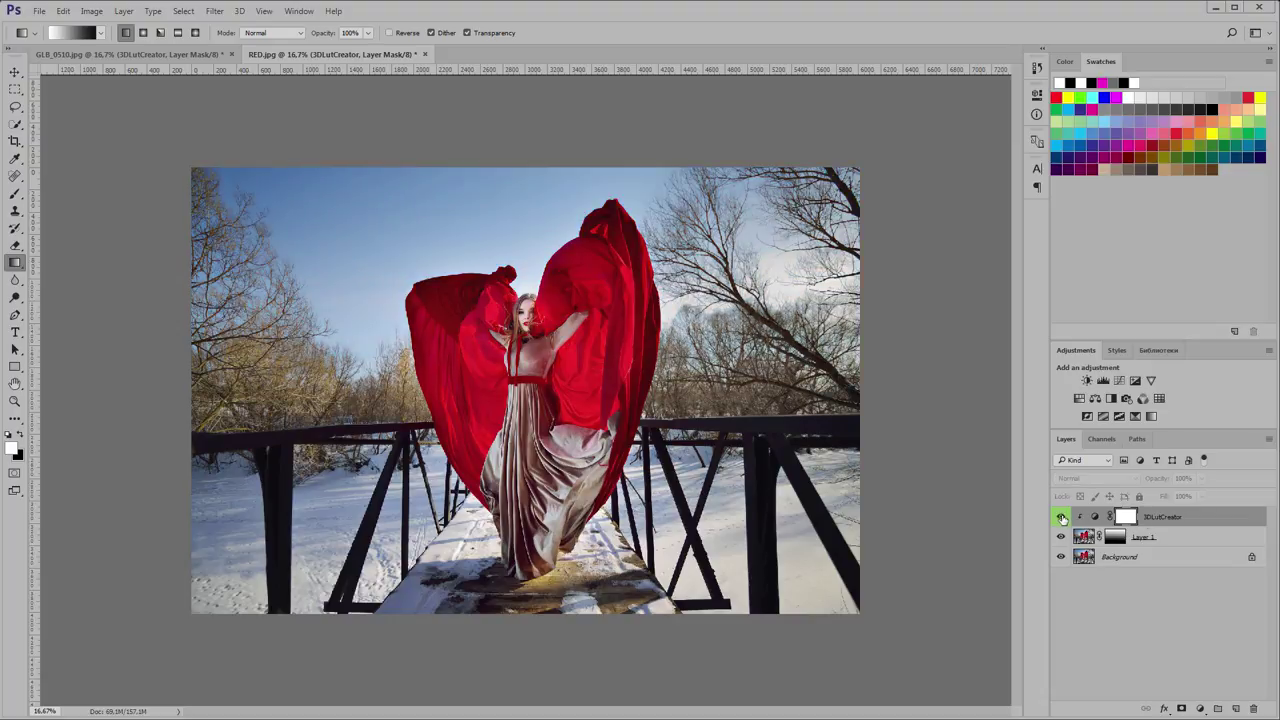
pyautogui.click(1062, 517)
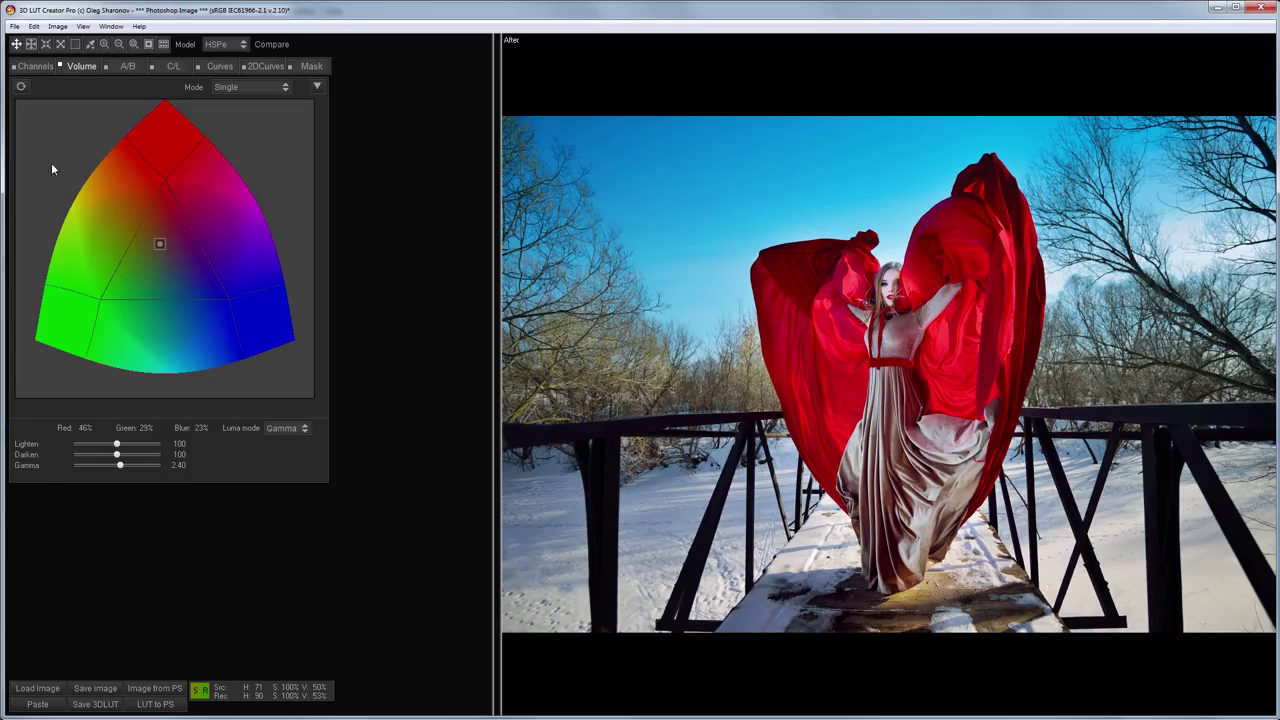
# Enable Use Alpha Channel and Fill Alpha Channel from the Image menu
pyautogui.click(83, 27)
pyautogui.click(83, 27)
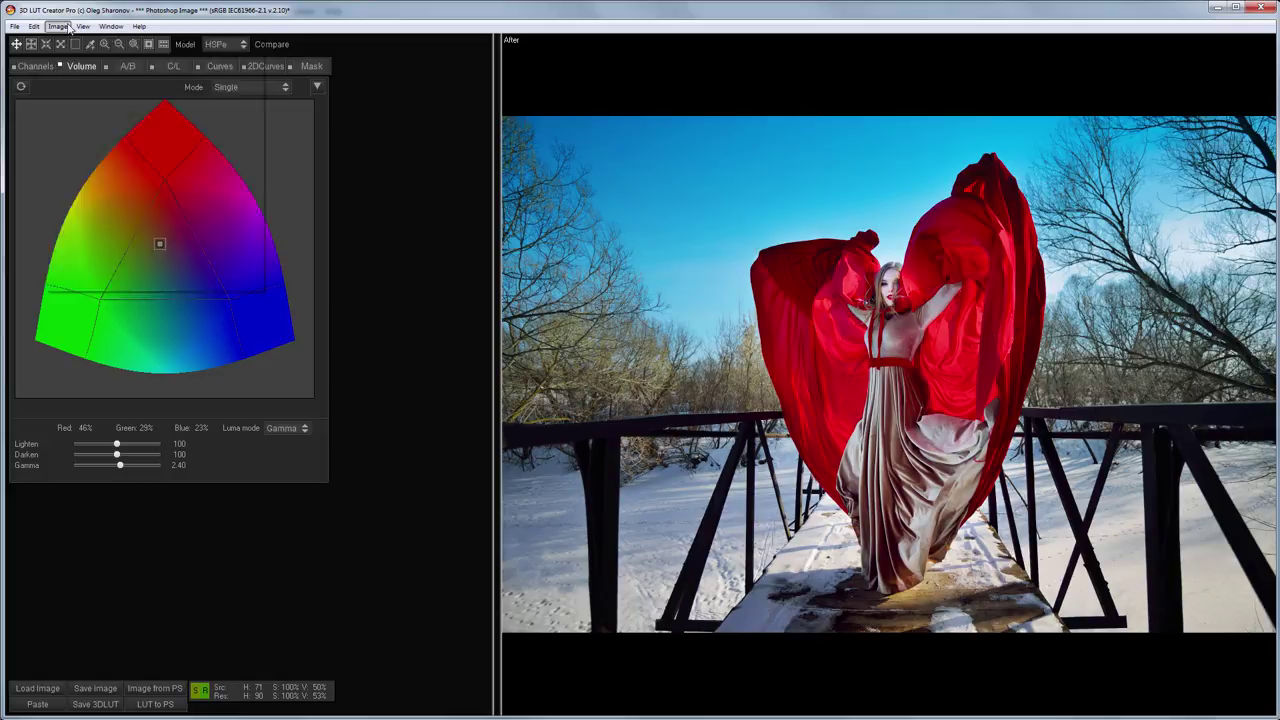
pyautogui.click(58, 27)
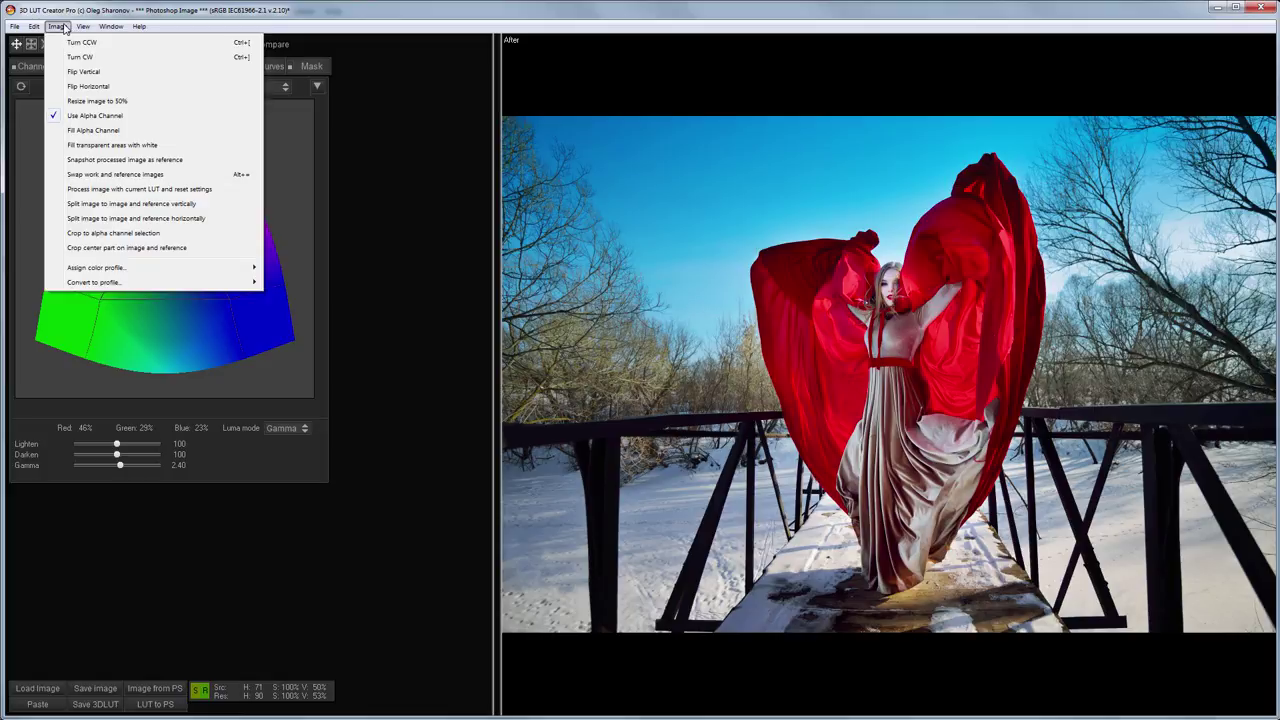
pyautogui.click(56, 116)
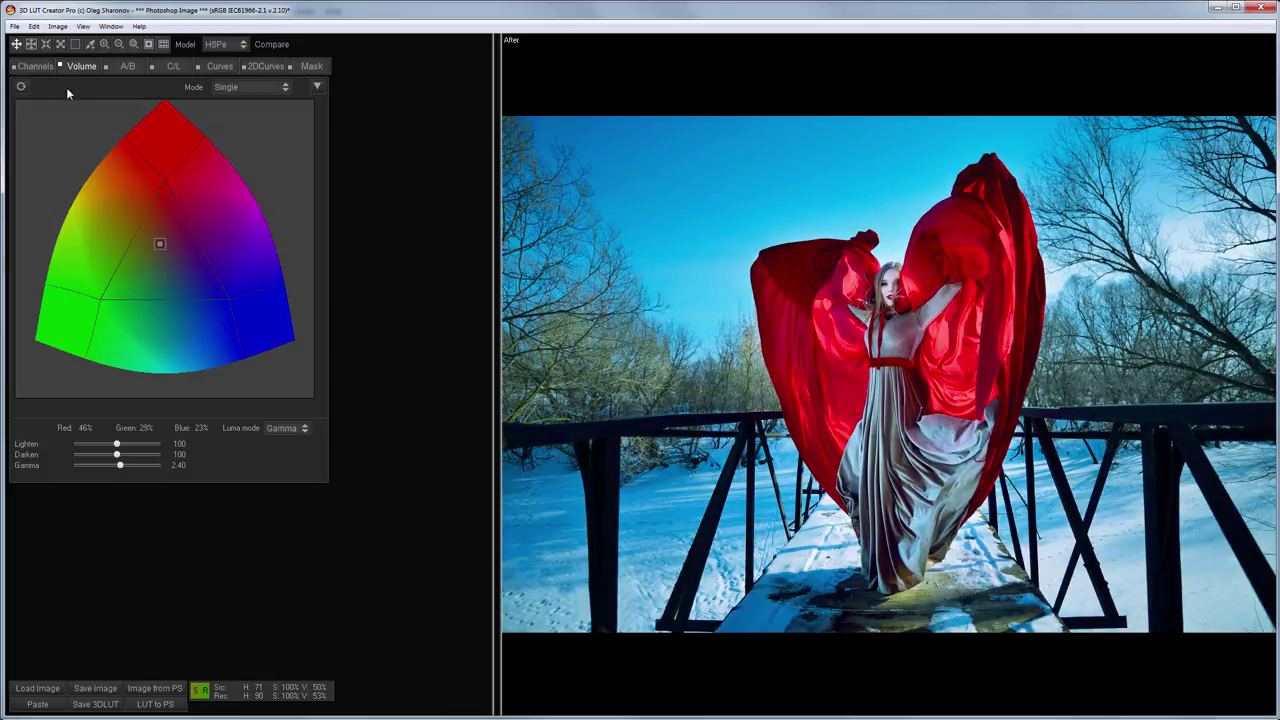
pyautogui.click(58, 27)
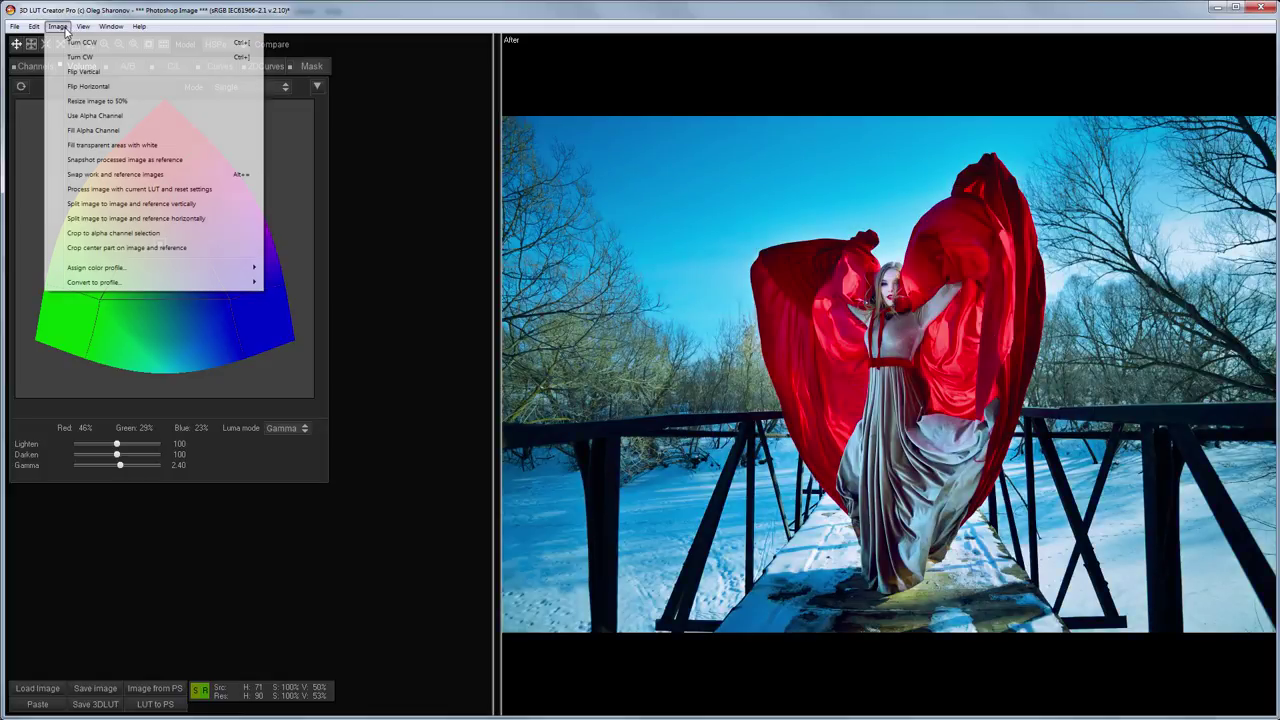
pyautogui.click(55, 116)
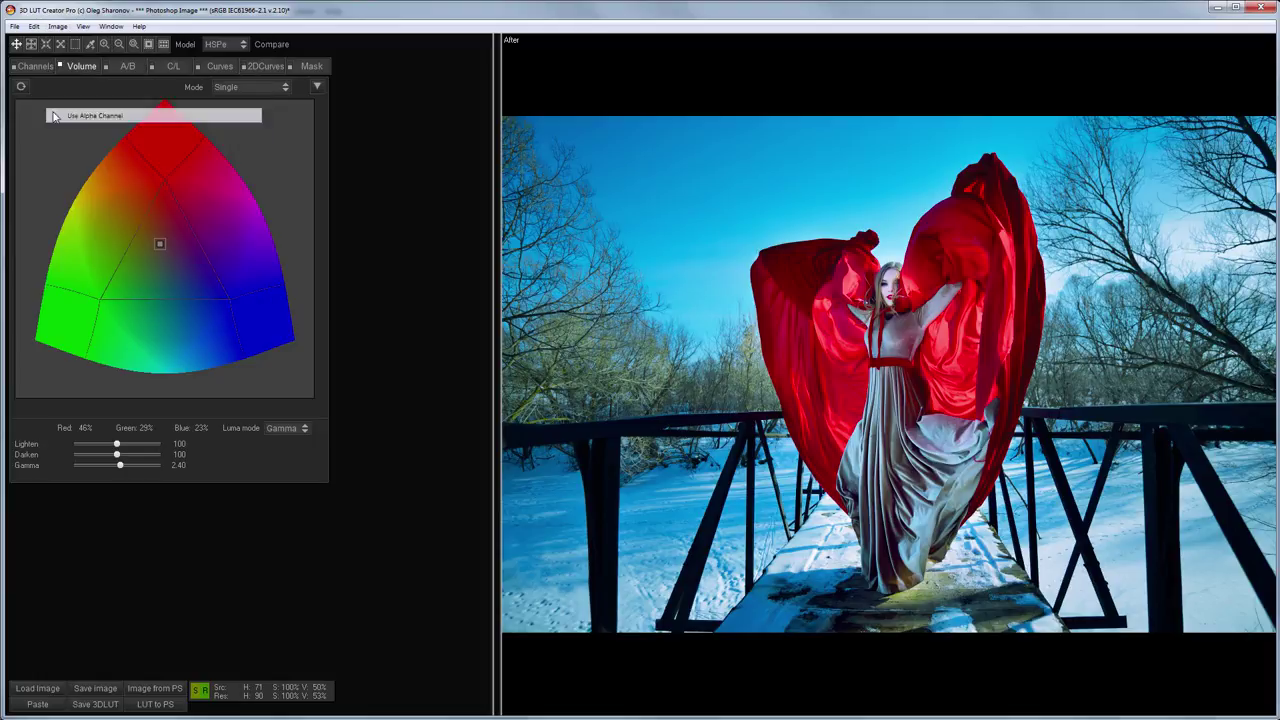
pyautogui.click(58, 27)
pyautogui.click(71, 130)
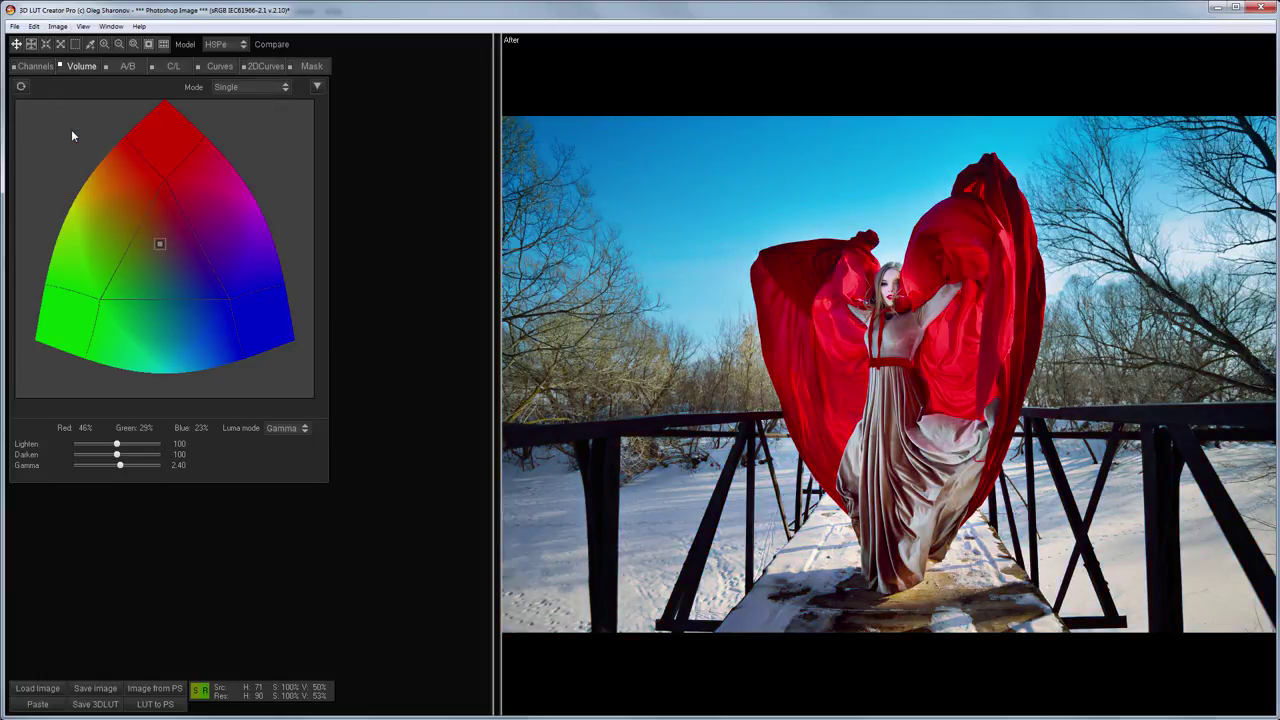
# Draw the alpha rectangle over the lower dress and snow on the preview
pyautogui.click(148, 45)
pyautogui.moveTo(668, 218); pyautogui.dragTo(916, 352)
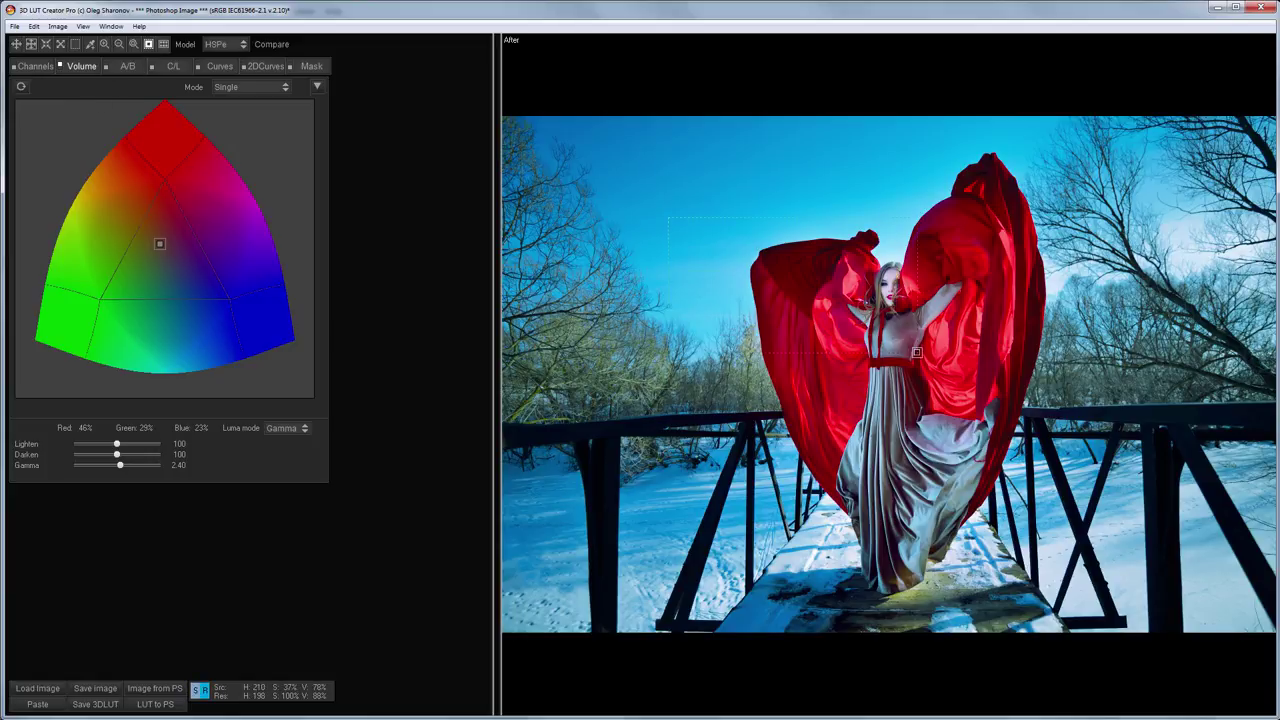
pyautogui.moveTo(838, 408); pyautogui.dragTo(1131, 586)
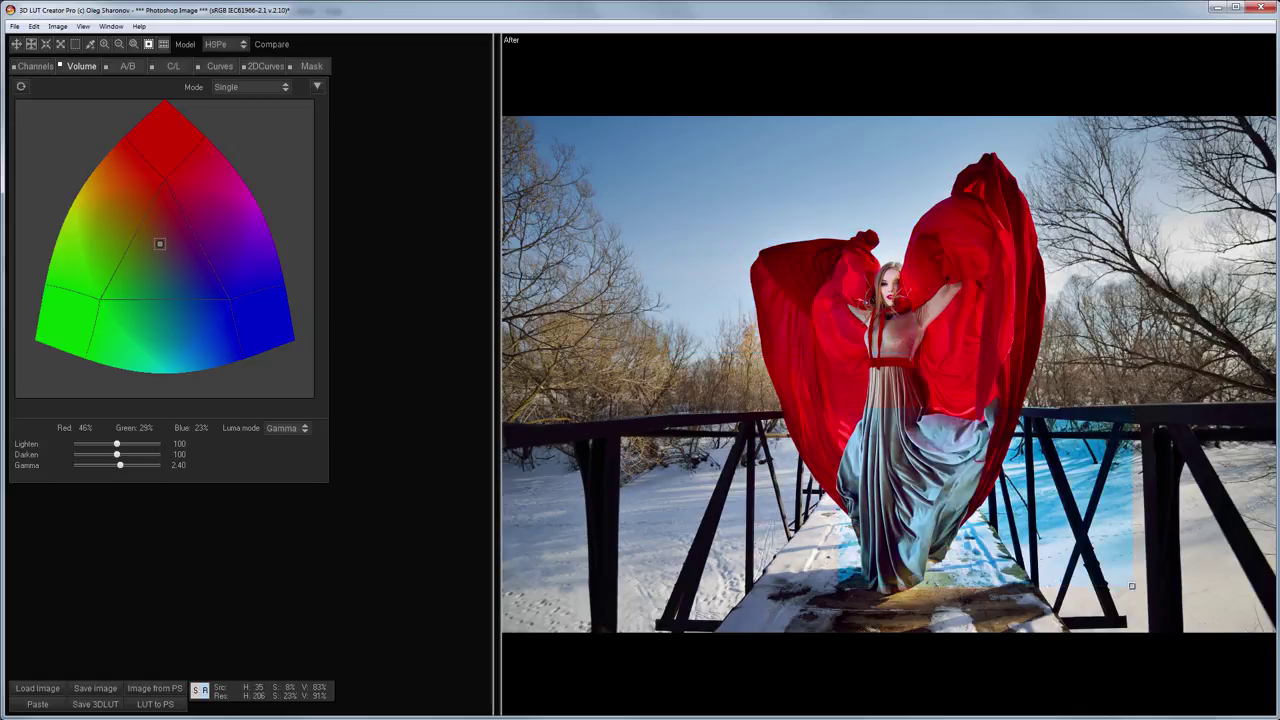
# Replace the red-dress photo with GLB_0510.jpg and show it on the A/B colour grid
pyautogui.click(403, 500)
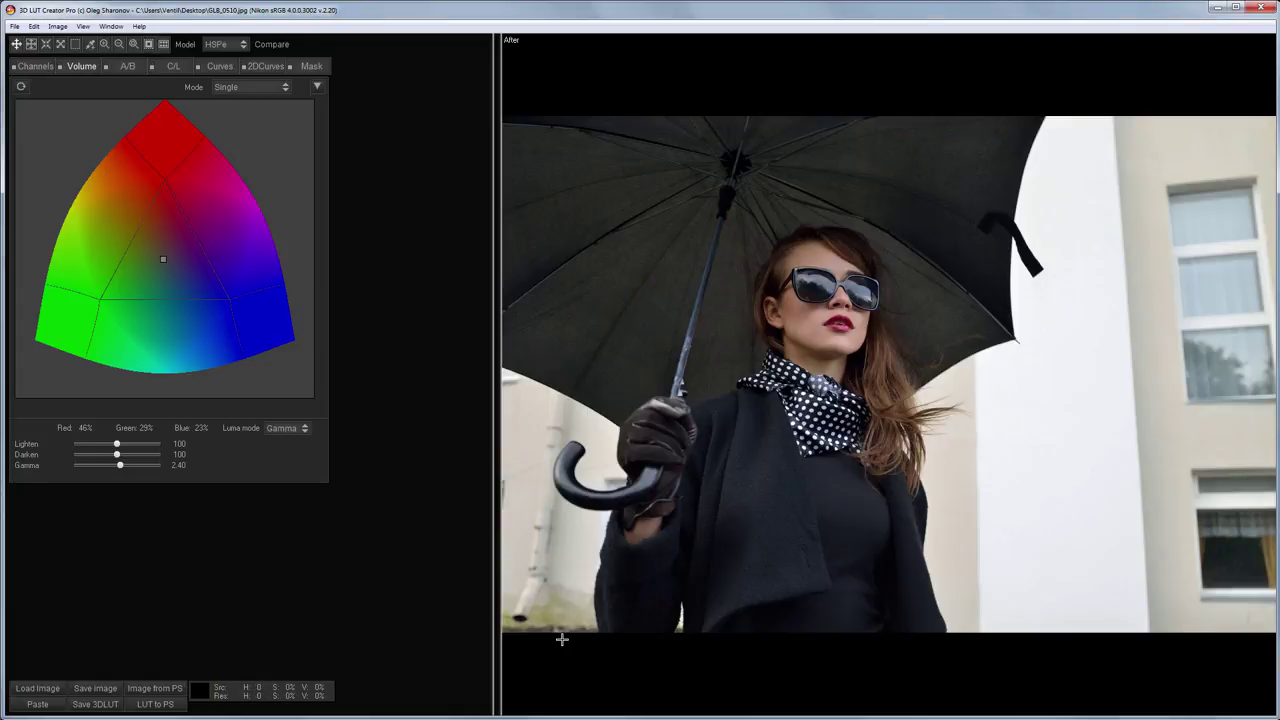
pyautogui.click(124, 67)
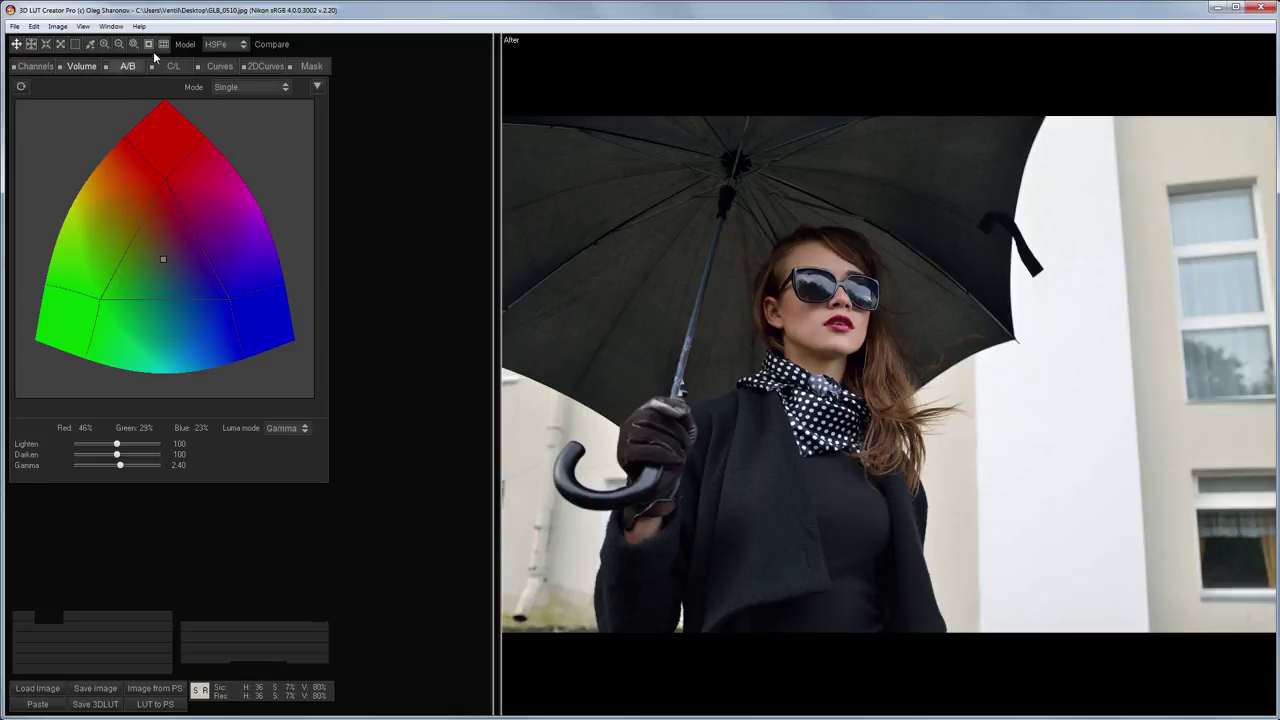
pyautogui.click(147, 47)
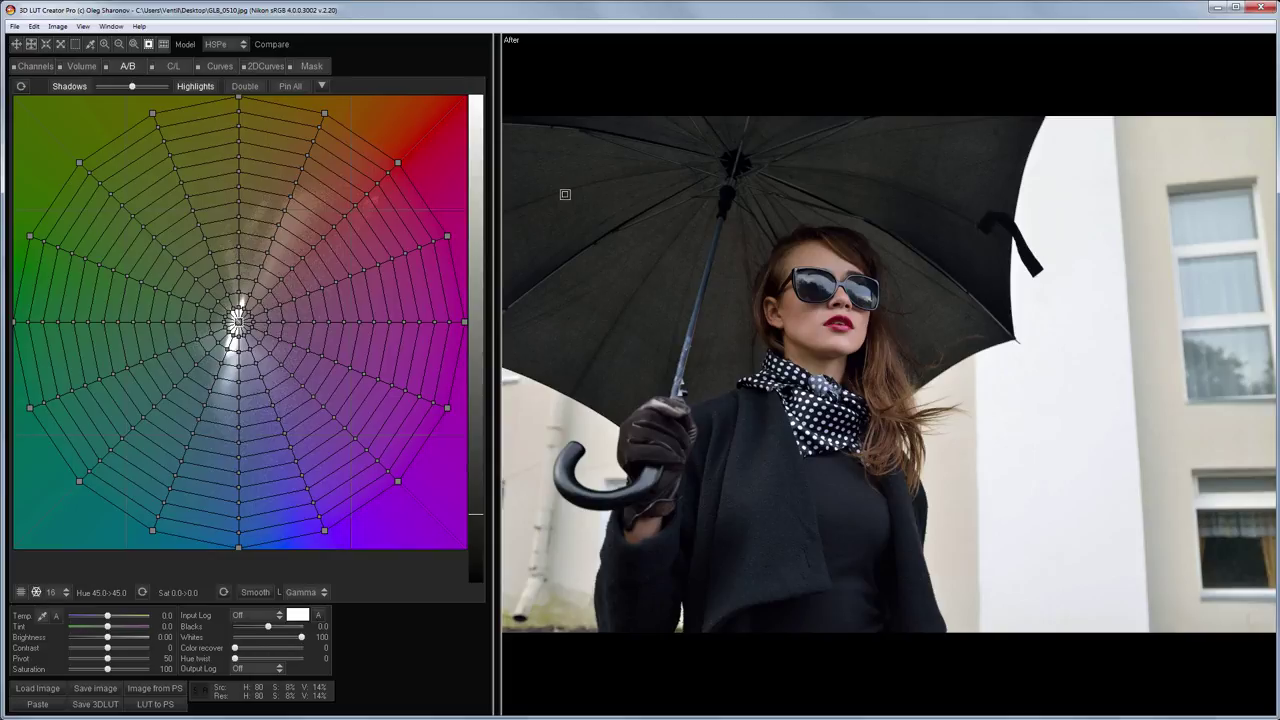
pyautogui.press('a')
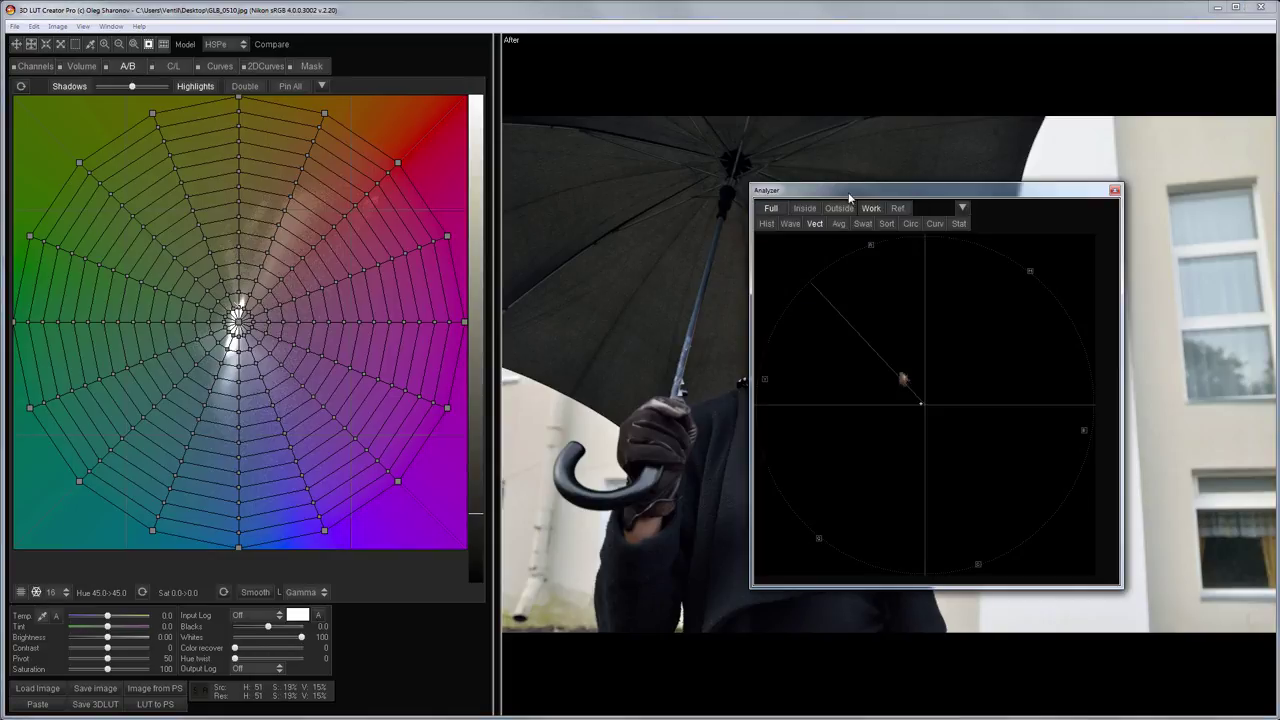
pyautogui.moveTo(845, 189); pyautogui.dragTo(1000, 167)
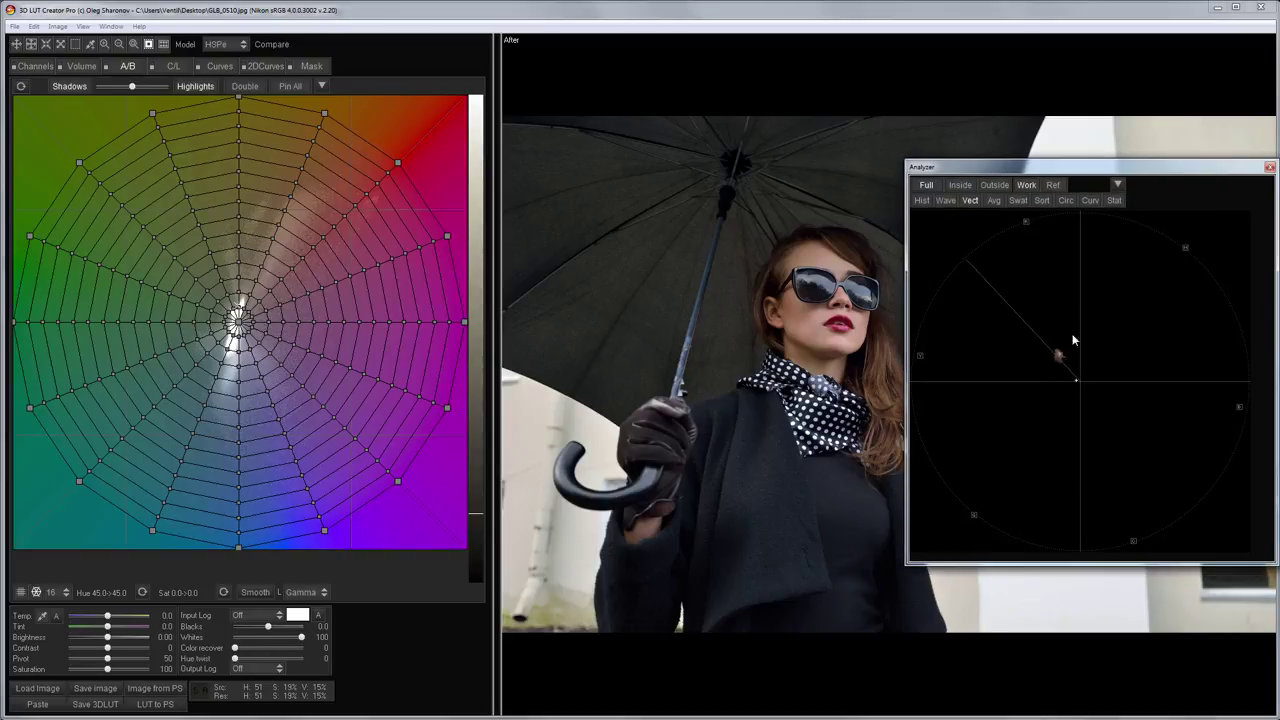
pyautogui.moveTo(398, 162); pyautogui.dragTo(337, 150)
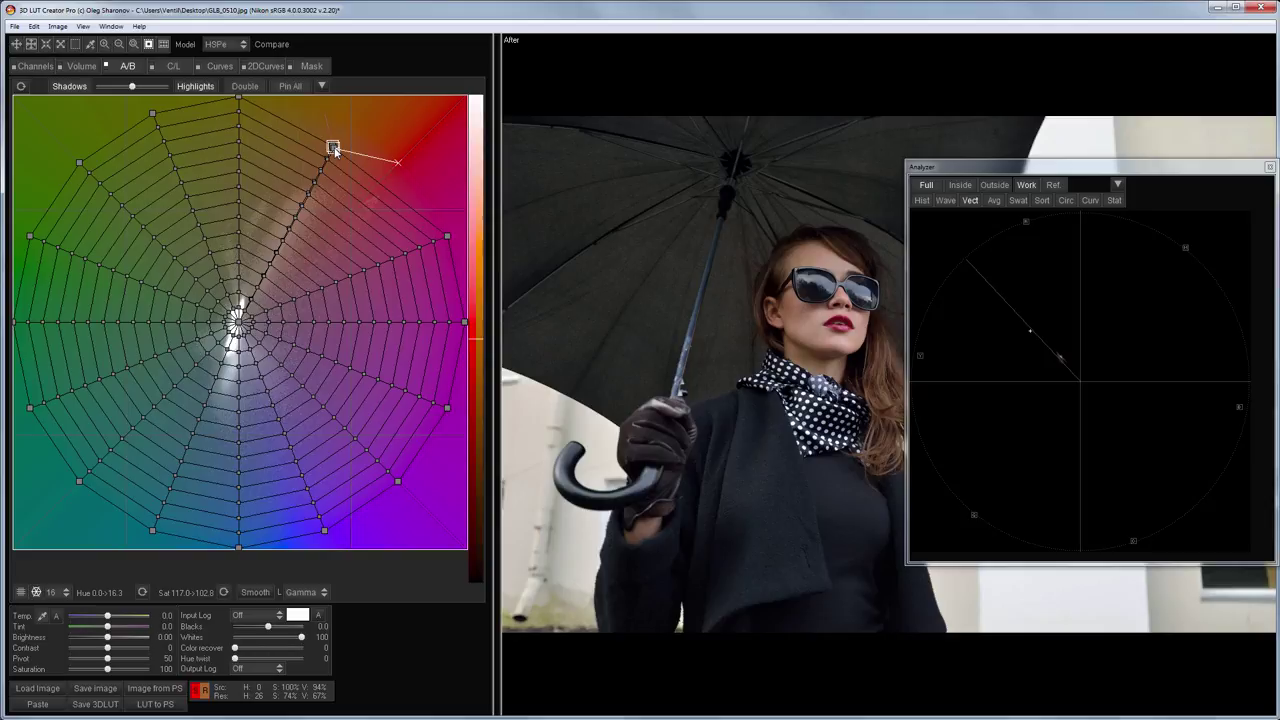
pyautogui.moveTo(334, 150); pyautogui.dragTo(334, 144)
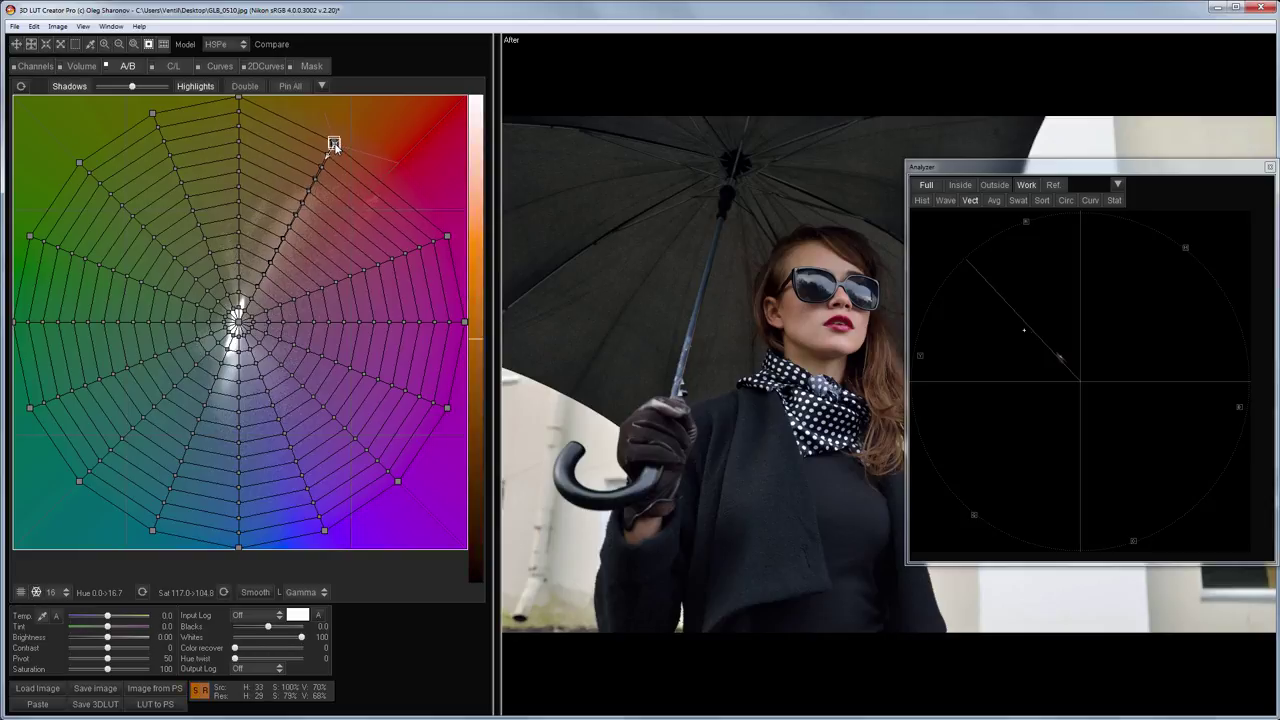
pyautogui.hotkey('ctrl', 'r')
pyautogui.press('Return')
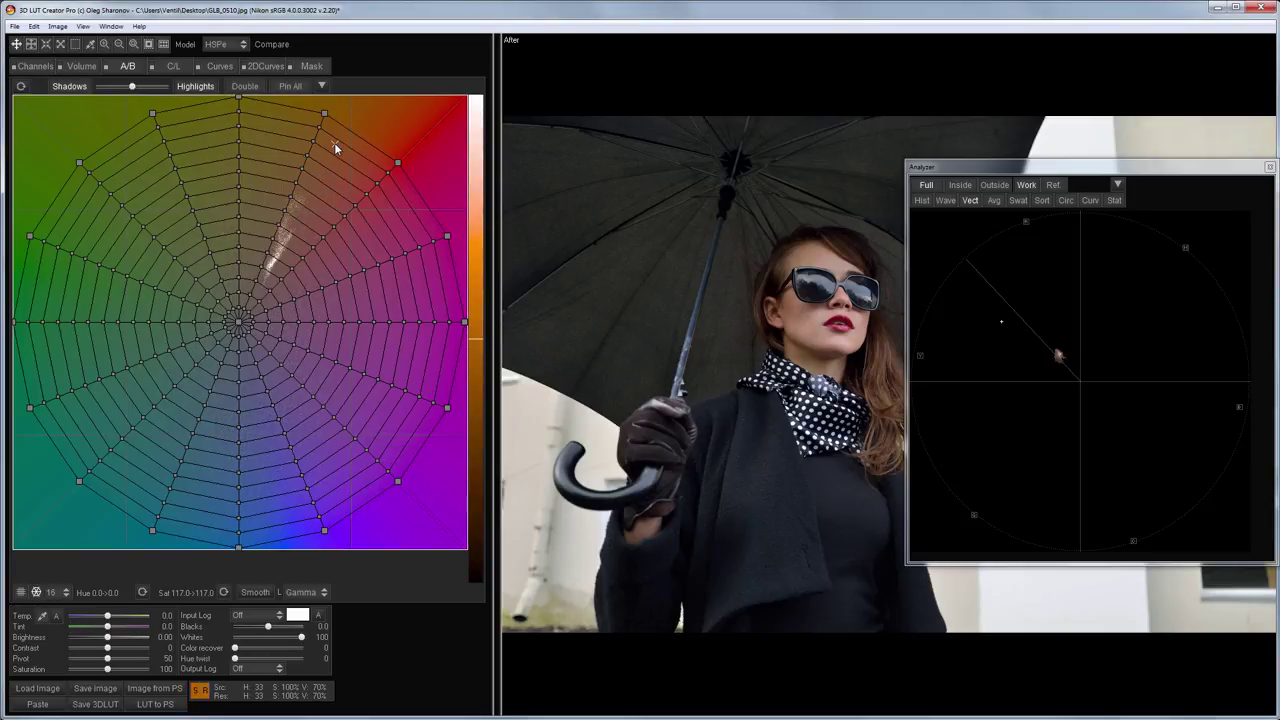
pyautogui.hotkey('ctrl', 'shift', 'a')
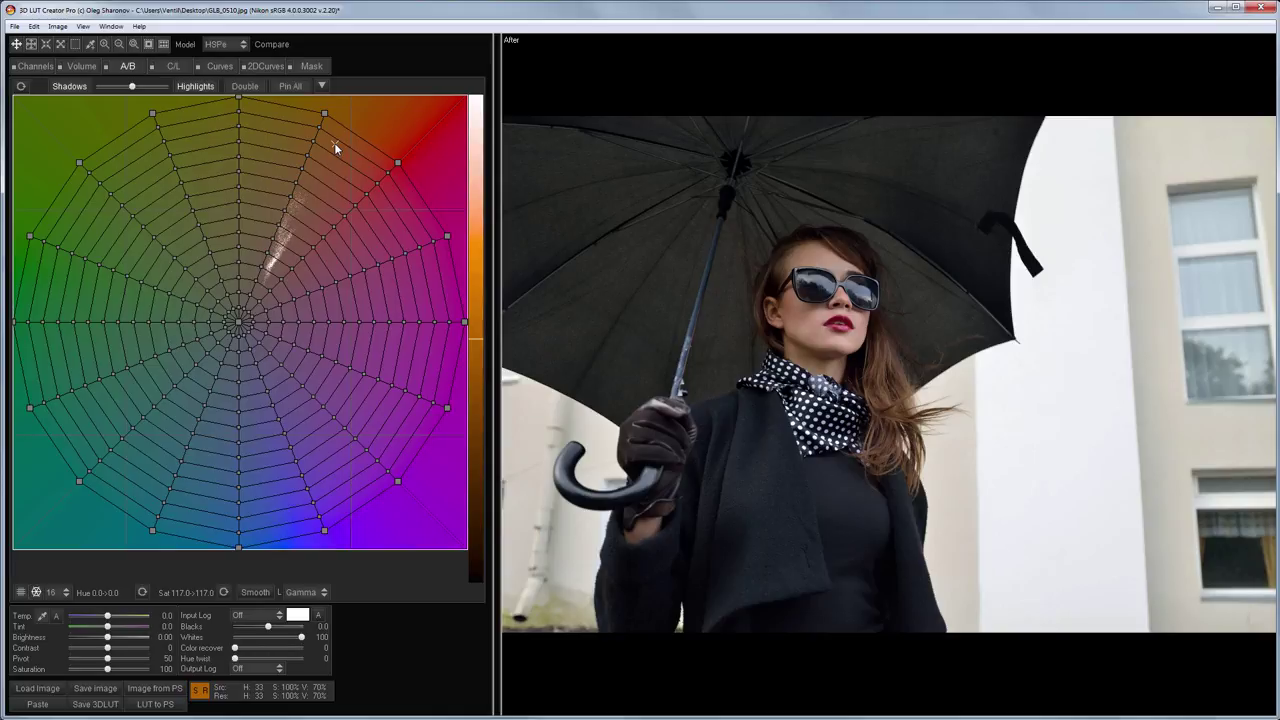